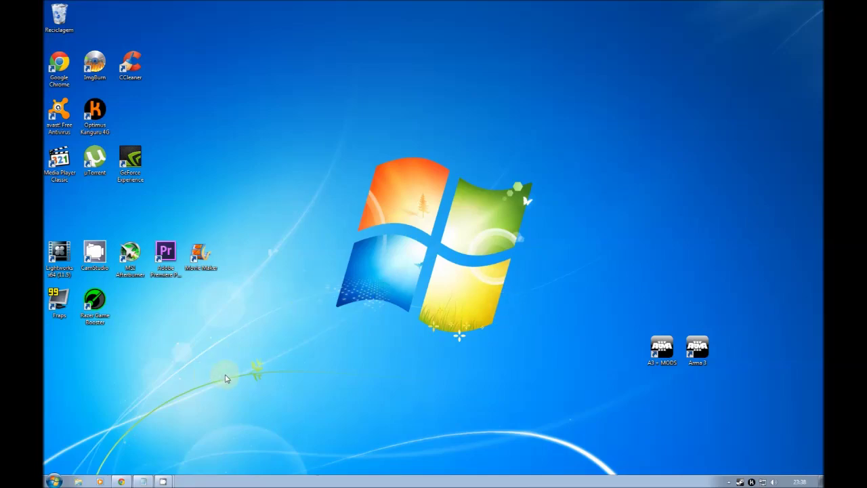
Check the Razer Game Booster download page in the browser, then minimise it and launch Razer Game Booster.
{"action": "left_click", "coordinate": [122, 481]}
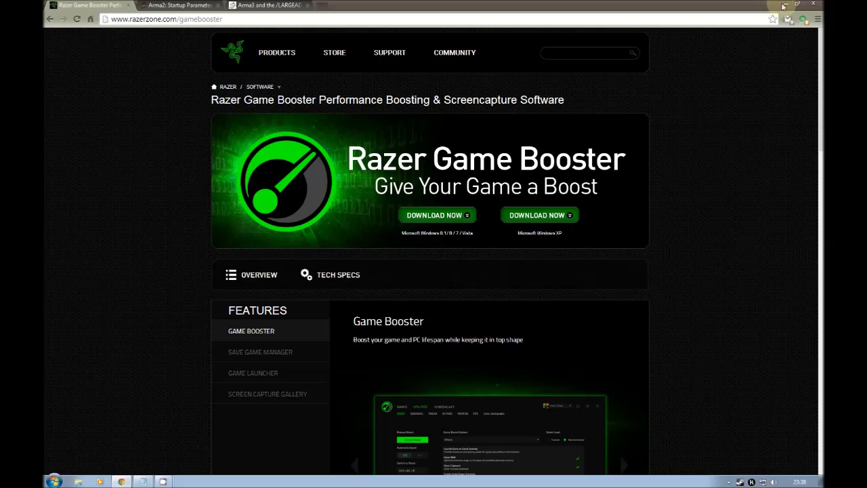
{"action": "left_click", "coordinate": [785, 6]}
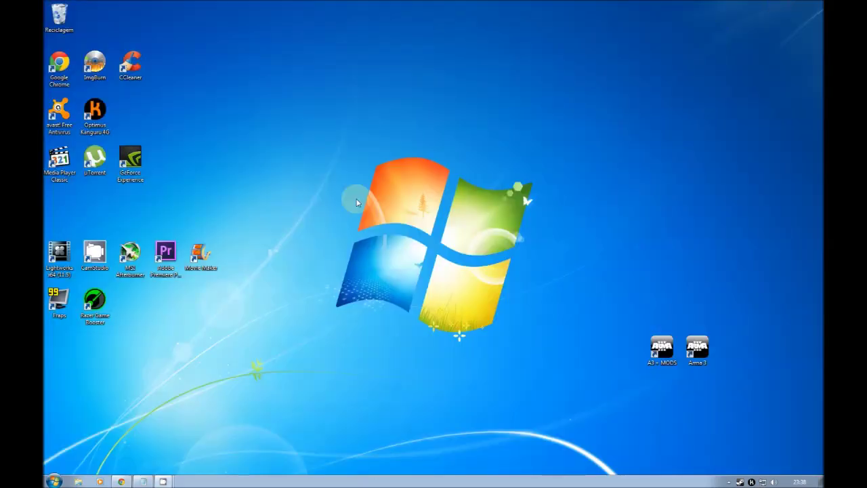
{"action": "double_click", "coordinate": [98, 315]}
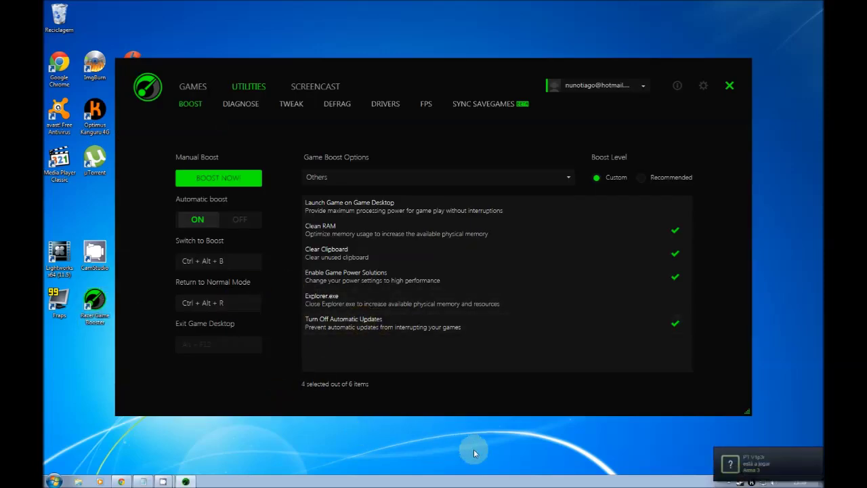
Review the Processes category of the game boost options, leaving Maincontroller.exe unselected.
{"action": "left_click", "coordinate": [517, 175]}
{"action": "left_click", "coordinate": [479, 192]}
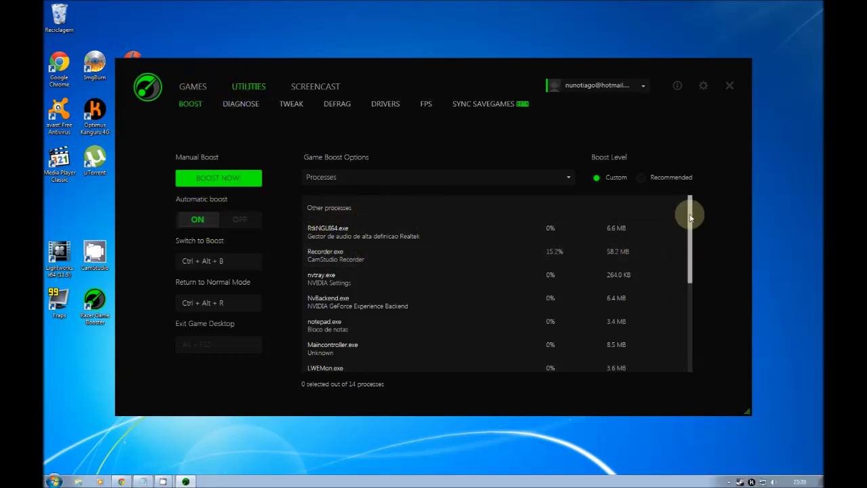
{"action": "left_click_drag", "start_coordinate": [683, 209], "coordinate": [691, 238]}
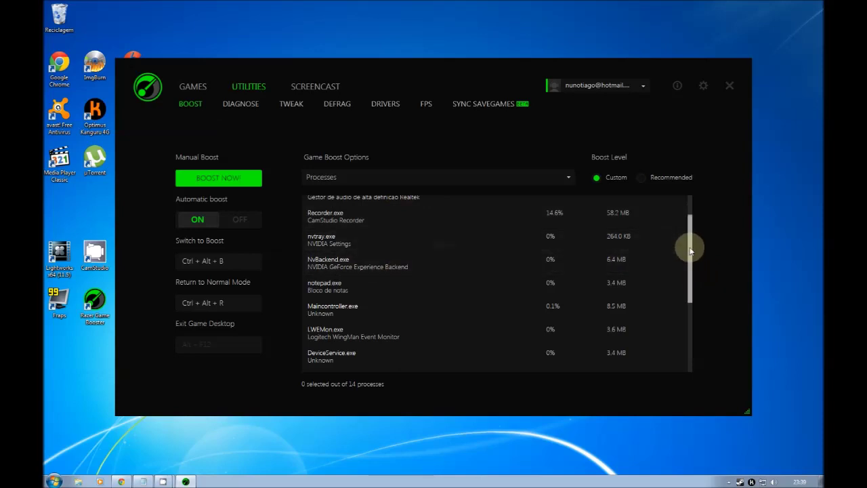
{"action": "left_click_drag", "start_coordinate": [691, 246], "coordinate": [691, 208]}
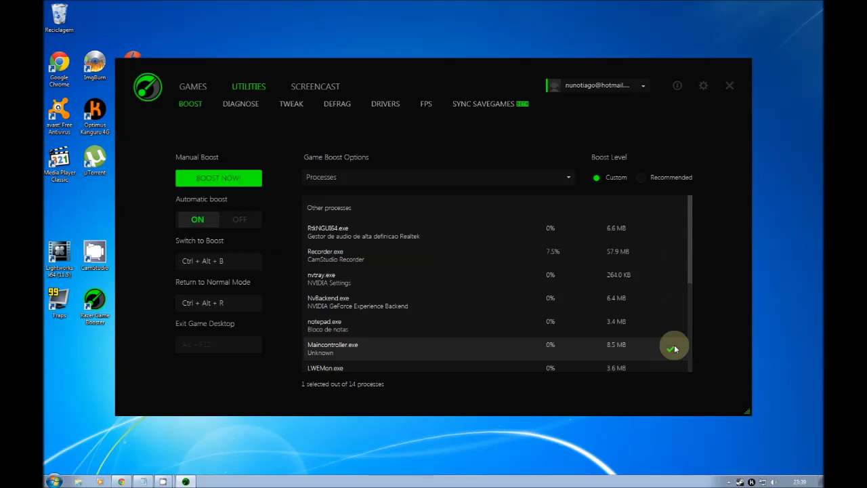
{"action": "left_click", "coordinate": [674, 348]}
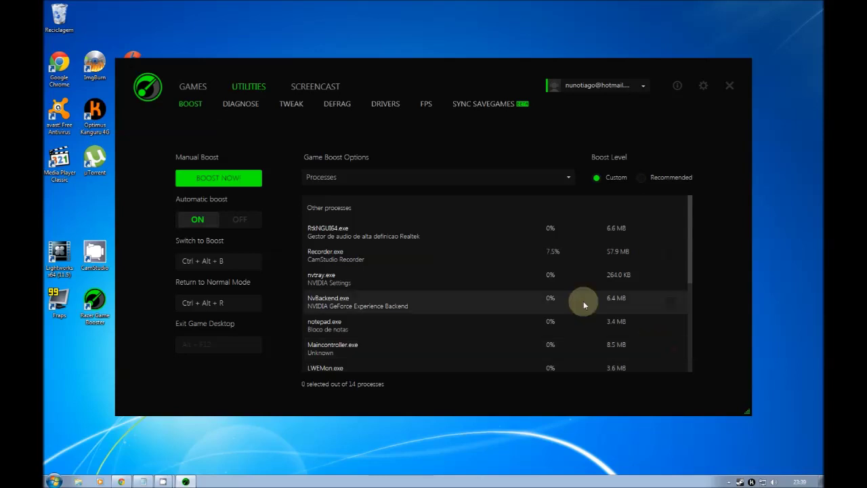
Review the Services, Non-Windows Services and Others categories of the game boost options.
{"action": "left_click", "coordinate": [469, 182]}
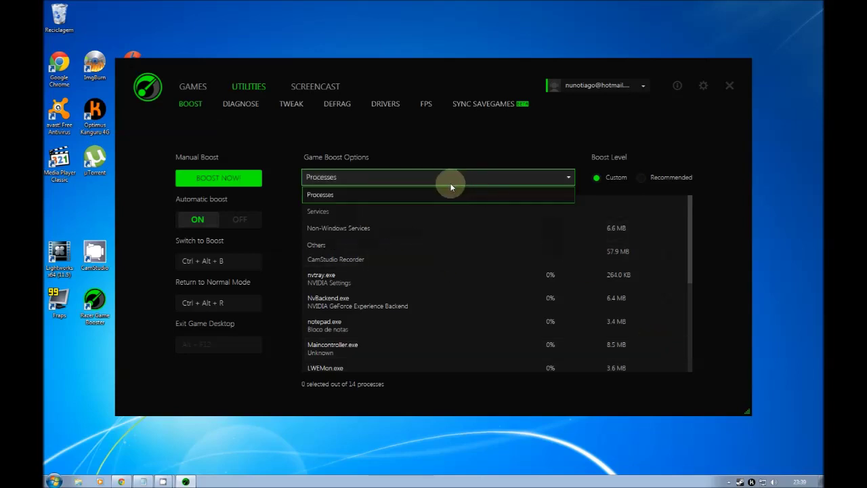
{"action": "left_click", "coordinate": [391, 206]}
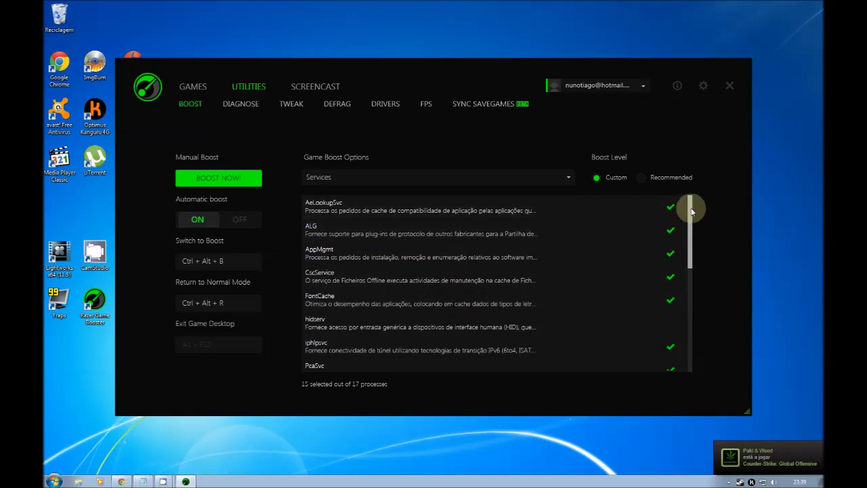
{"action": "mouse_move", "coordinate": [693, 210]}
{"action": "left_mouse_down"}
{"action": "mouse_move", "coordinate": [687, 294]}
{"action": "mouse_move", "coordinate": [681, 210]}
{"action": "left_mouse_up"}
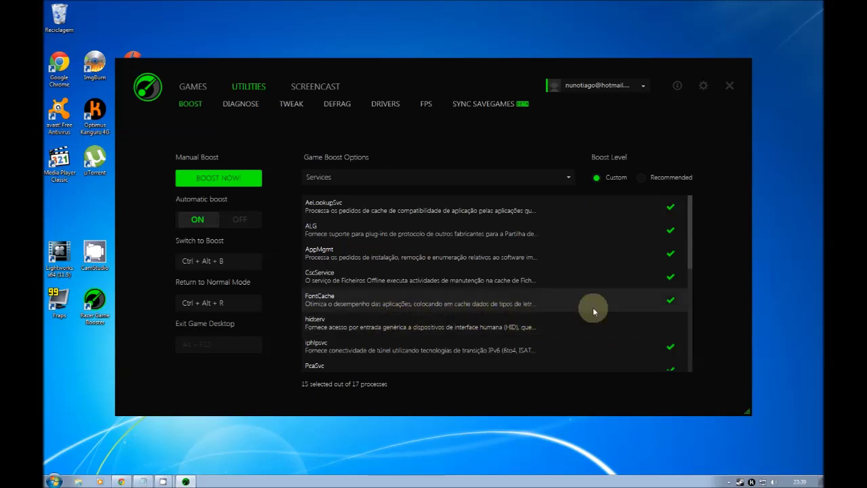
{"action": "left_click", "coordinate": [568, 177]}
{"action": "left_click", "coordinate": [488, 228]}
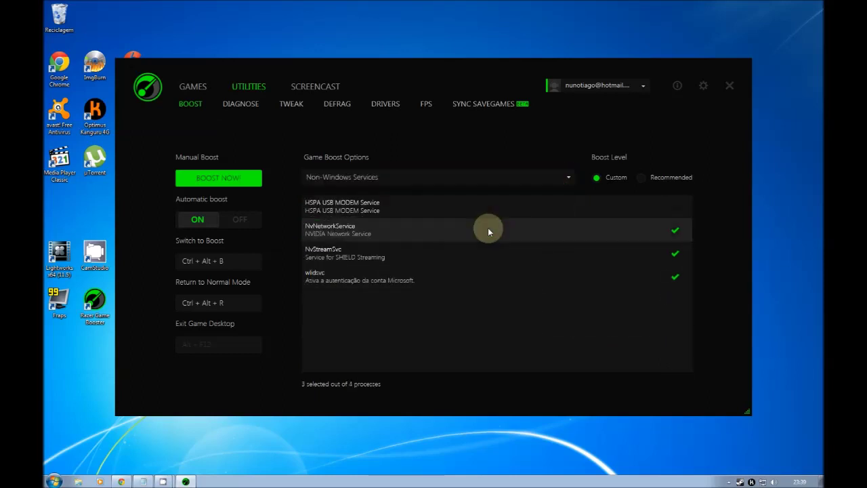
{"action": "left_click", "coordinate": [436, 176]}
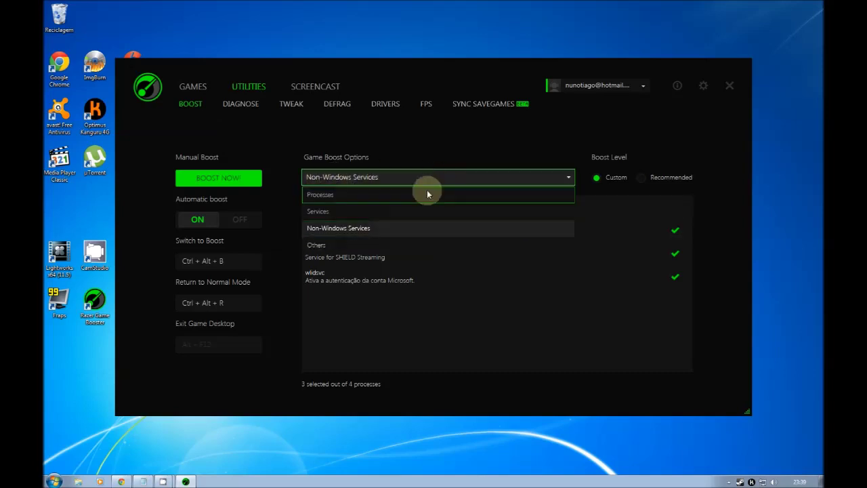
{"action": "left_click", "coordinate": [394, 245]}
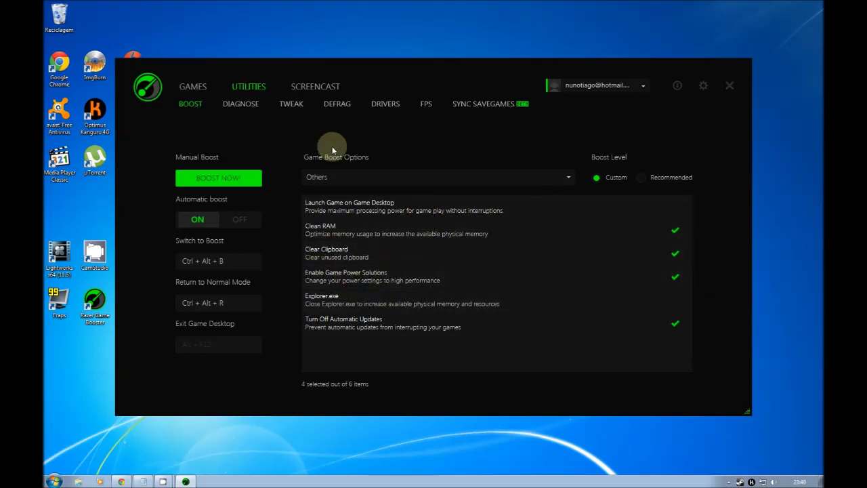
Look through the Tweak, Diagnose, Defrag and Drivers utilities, selecting arma3 for defragmentation, and close Razer Game Booster.
{"action": "left_click", "coordinate": [291, 104]}
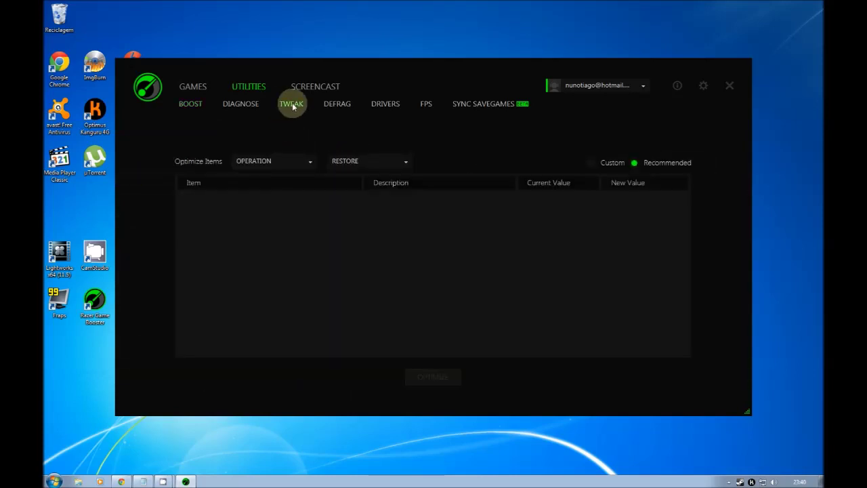
{"action": "left_click", "coordinate": [242, 105]}
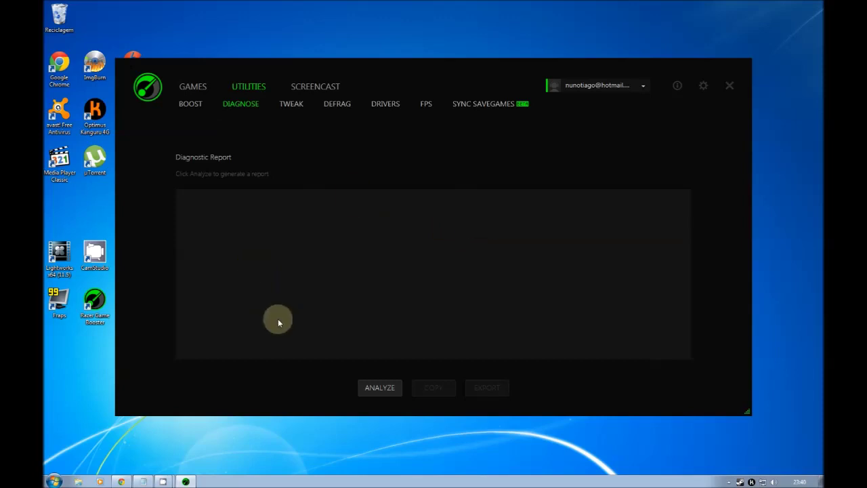
{"action": "left_click", "coordinate": [339, 105]}
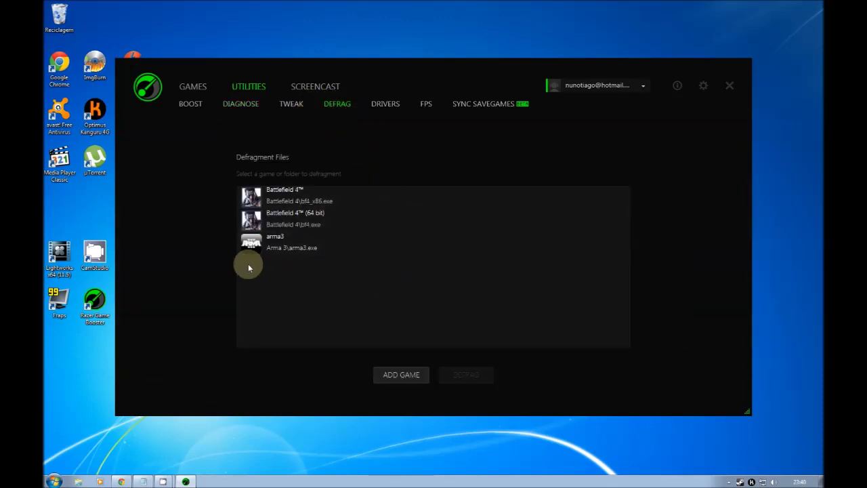
{"action": "left_click", "coordinate": [280, 248]}
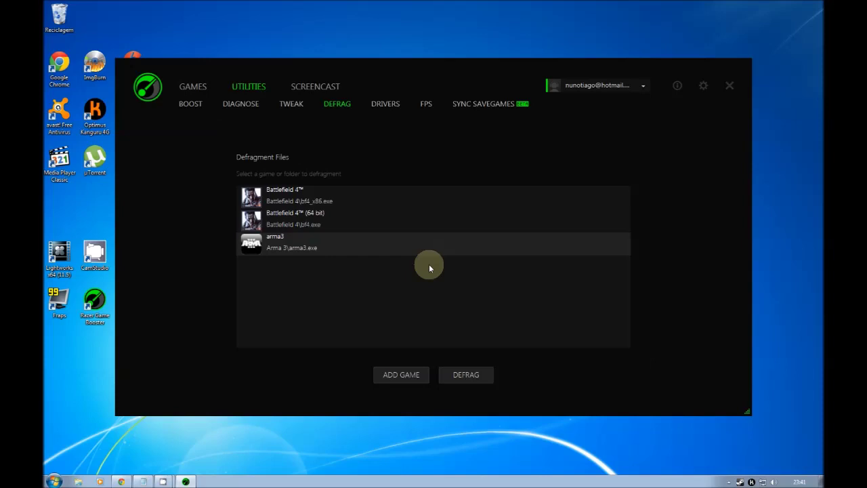
{"action": "left_click", "coordinate": [383, 105]}
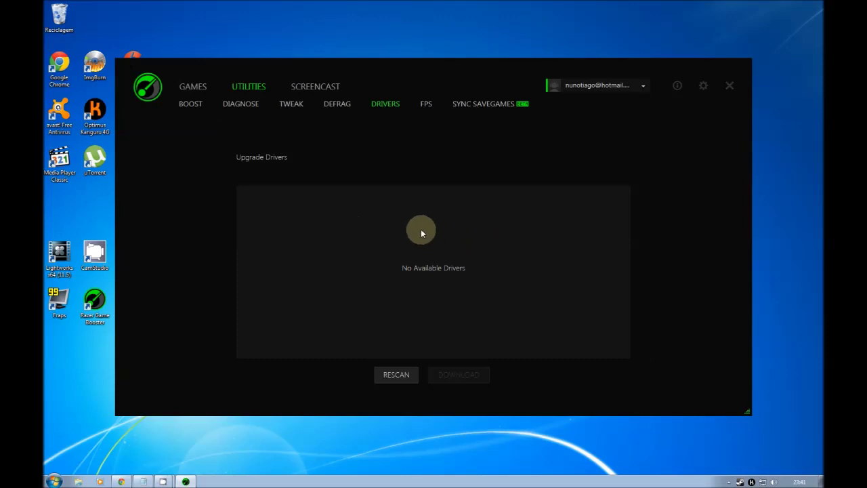
{"action": "left_click", "coordinate": [729, 90]}
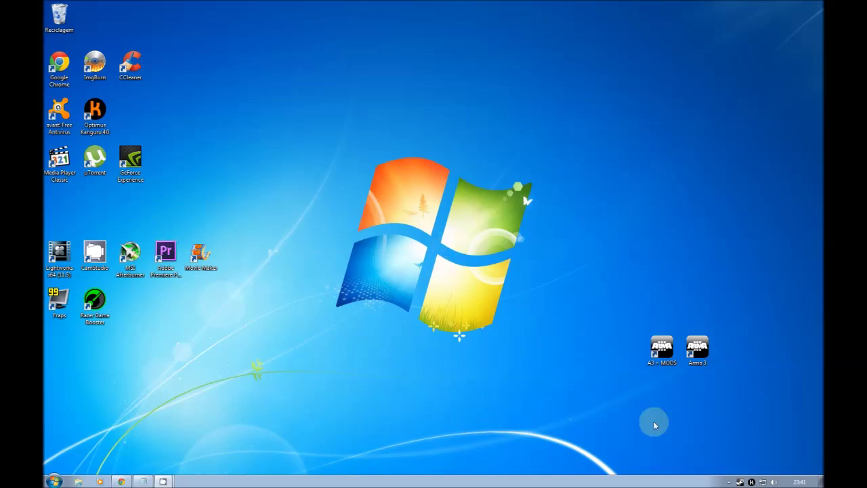
Open the NVIDIA Control Panel from the GeForce Experience icon in the notification area.
{"action": "left_click", "coordinate": [729, 481]}
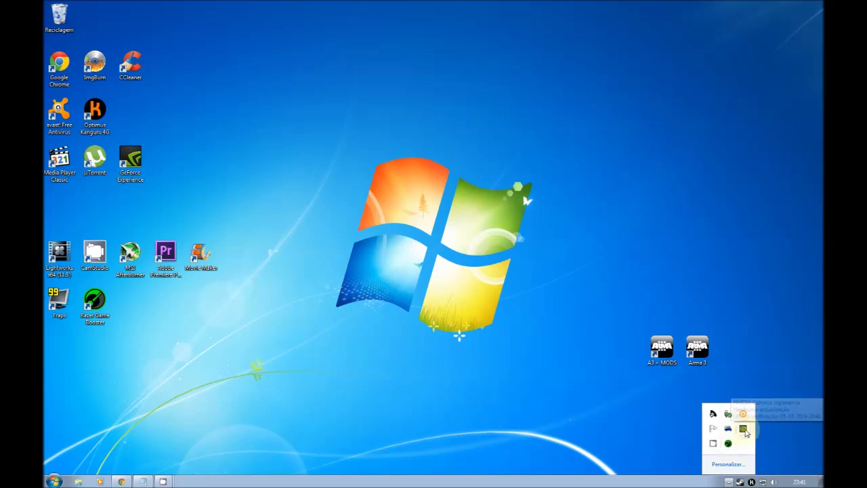
{"action": "right_click", "coordinate": [745, 431]}
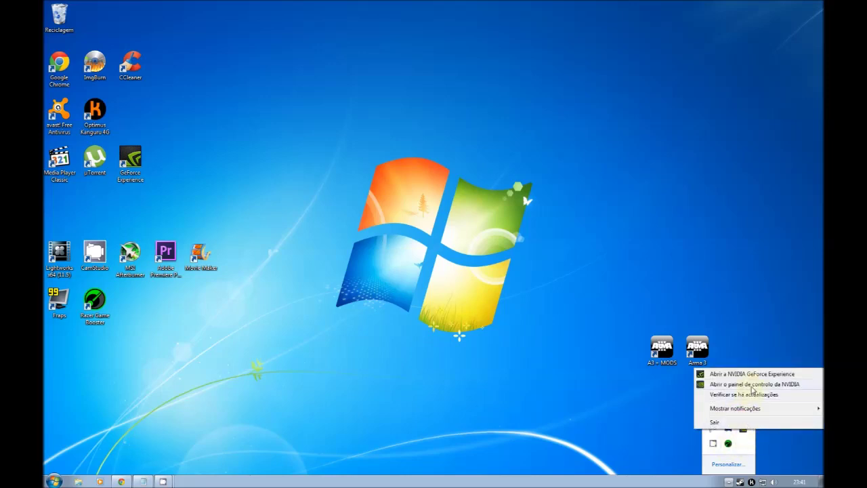
{"action": "left_click", "coordinate": [751, 386]}
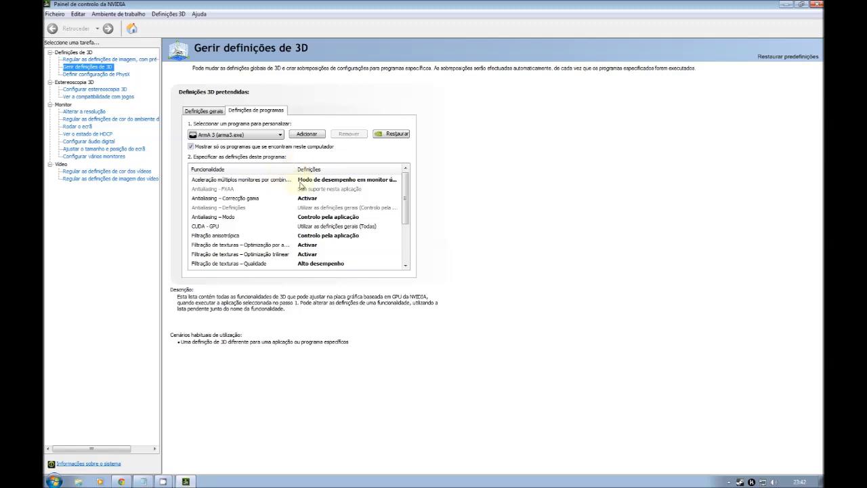
Set the multi-monitor GPU acceleration for ArmA 3 to the single-monitor performance mode.
{"action": "left_click", "coordinate": [350, 183]}
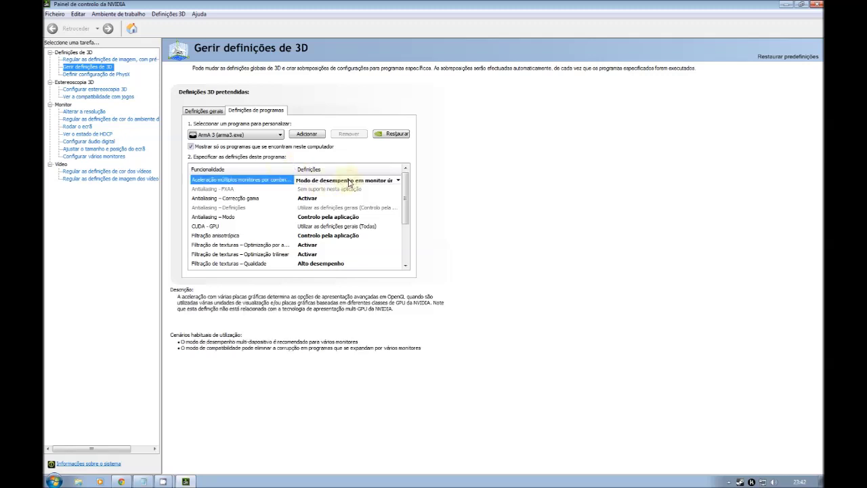
{"action": "left_click", "coordinate": [350, 183]}
{"action": "left_click", "coordinate": [355, 198]}
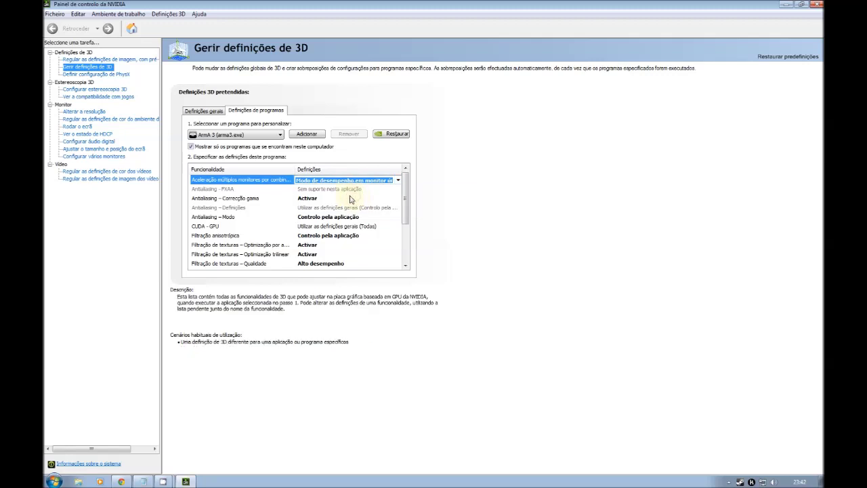
Examine the ArmA 3 antialiasing, texture filtering and power management settings, adjusting the column width to read the names and values.
{"action": "mouse_move", "coordinate": [224, 201]}
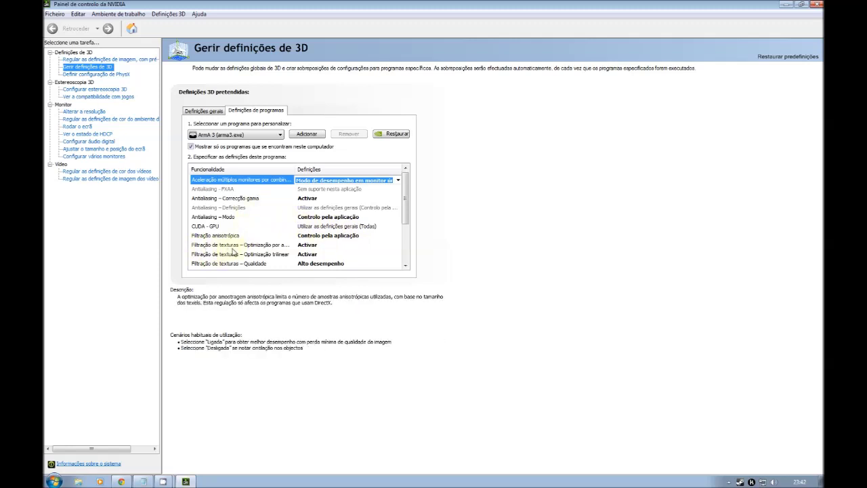
{"action": "left_click_drag", "start_coordinate": [292, 170], "coordinate": [316, 174]}
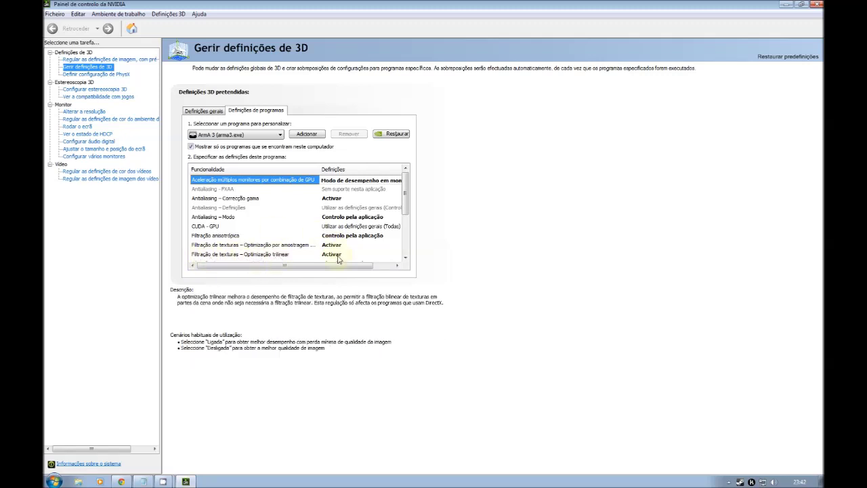
{"action": "scroll", "coordinate": [407, 193], "scroll_direction": "down", "scroll_amount": 1}
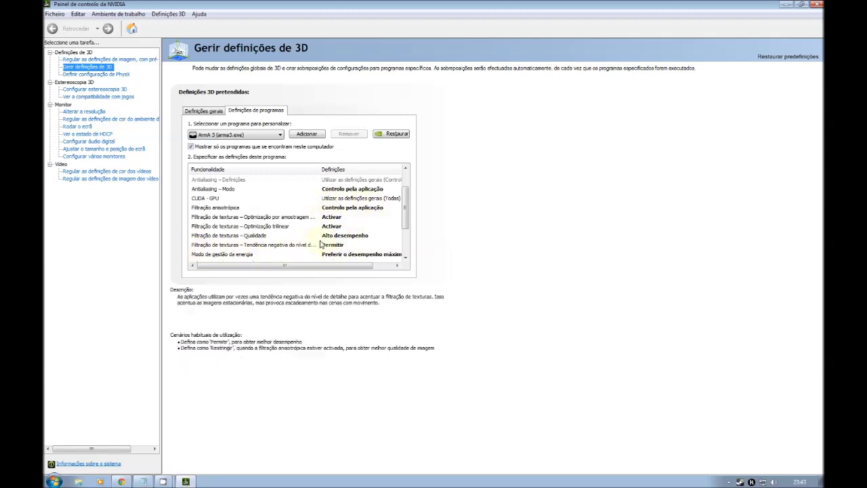
{"action": "mouse_move", "coordinate": [318, 170]}
{"action": "left_mouse_down"}
{"action": "mouse_move", "coordinate": [340, 173]}
{"action": "mouse_move", "coordinate": [305, 171]}
{"action": "left_mouse_up"}
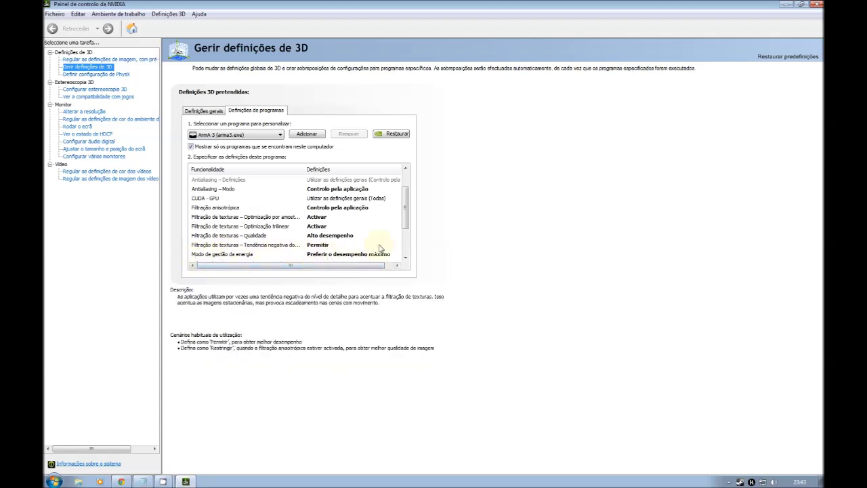
{"action": "left_click_drag", "start_coordinate": [406, 212], "coordinate": [411, 236]}
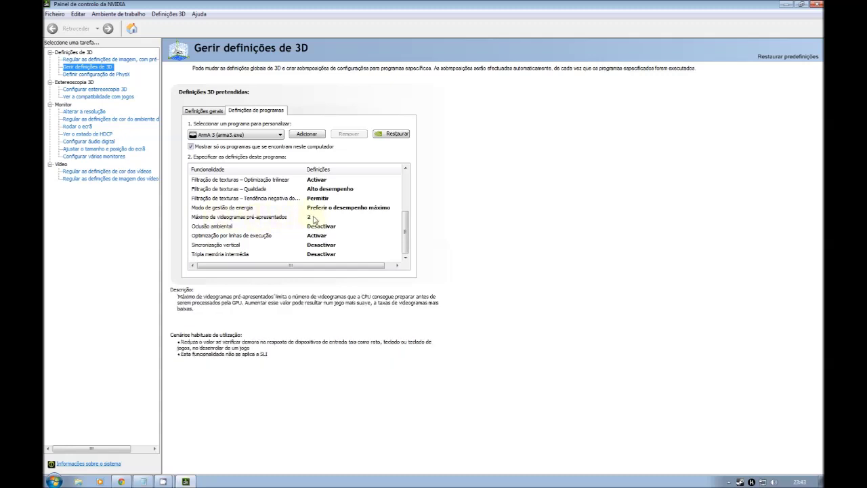
Set the maximum pre-rendered frames for ArmA 3 to 2 and close the NVIDIA Control Panel.
{"action": "left_click", "coordinate": [310, 218]}
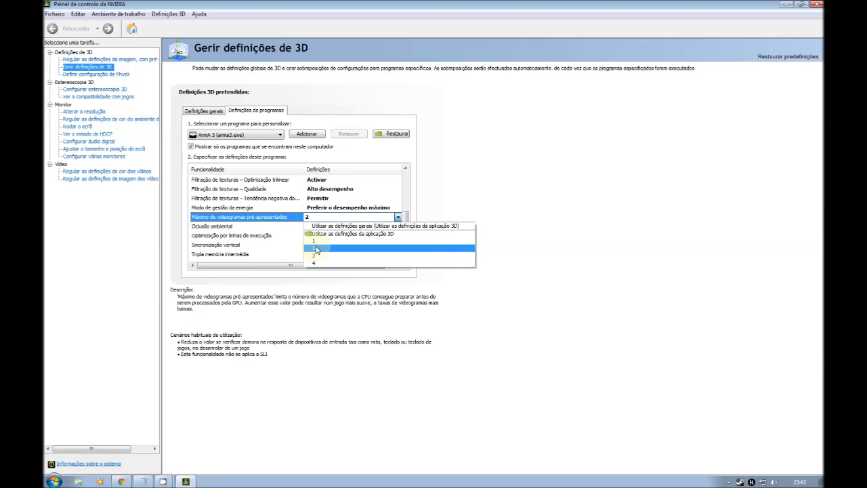
{"action": "left_click", "coordinate": [316, 250]}
{"action": "left_click", "coordinate": [325, 216]}
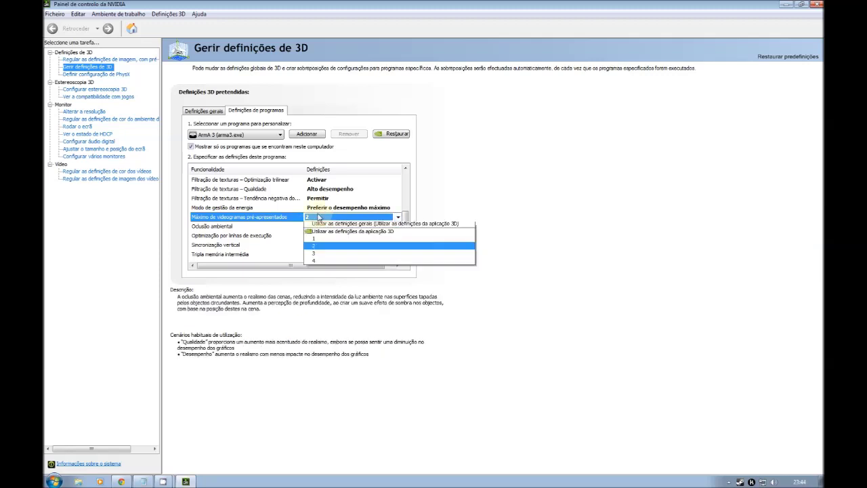
{"action": "left_click", "coordinate": [323, 249]}
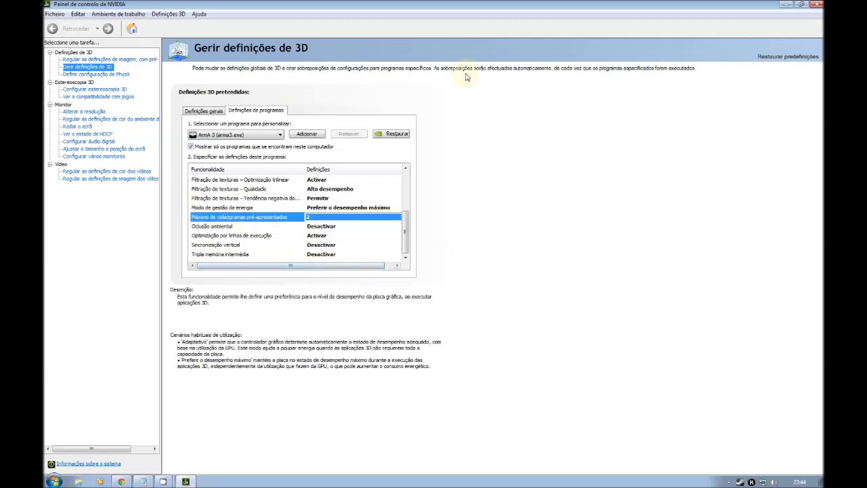
{"action": "left_click", "coordinate": [816, 6]}
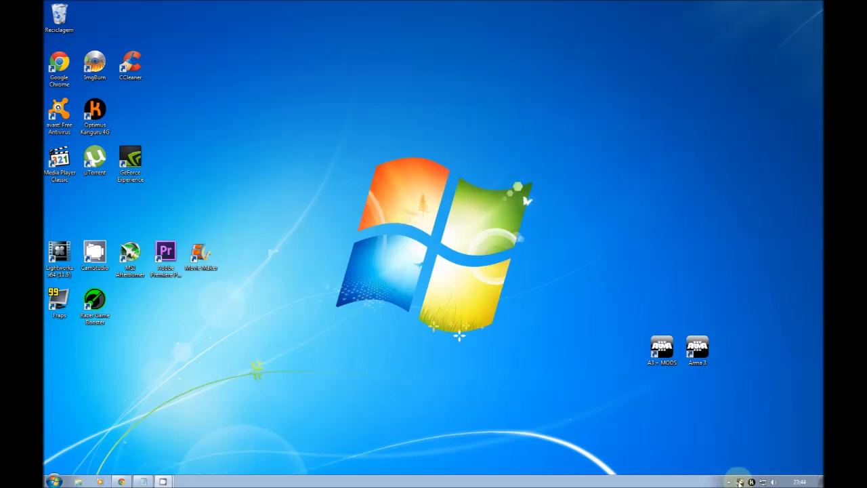
Switch to Steam and show the Arma 3 page in the game library.
{"action": "right_click", "coordinate": [741, 481]}
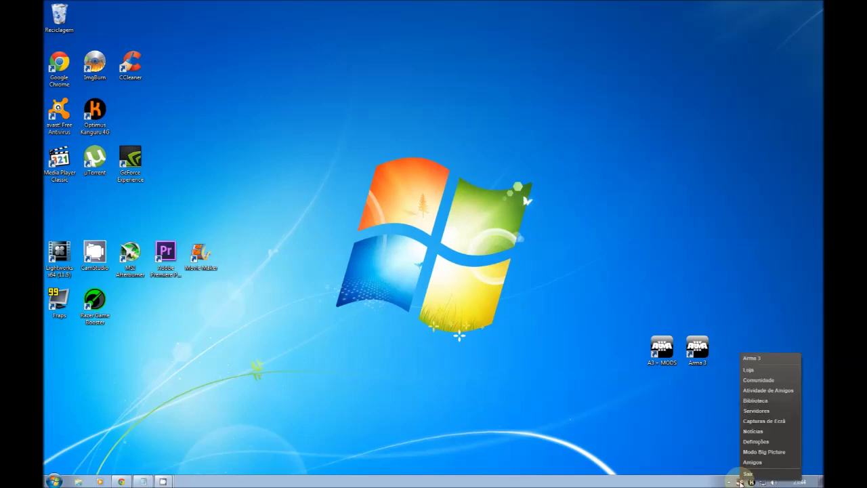
{"action": "left_click", "coordinate": [753, 462]}
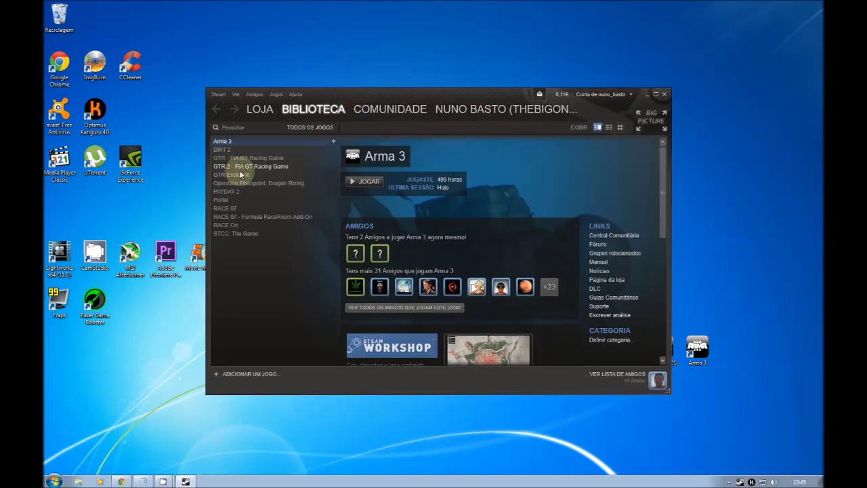
Show the launch options in the Arma 3 properties, leave them unchanged, and close the Steam window.
{"action": "right_click", "coordinate": [235, 141]}
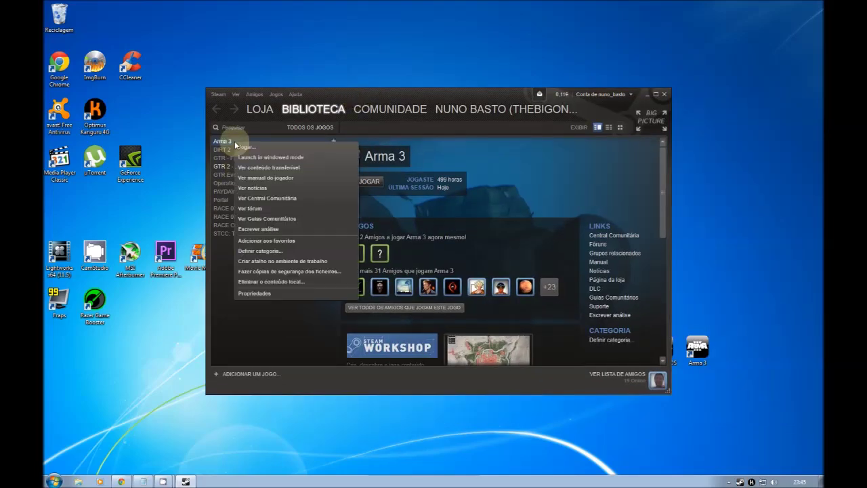
{"action": "left_click", "coordinate": [275, 292]}
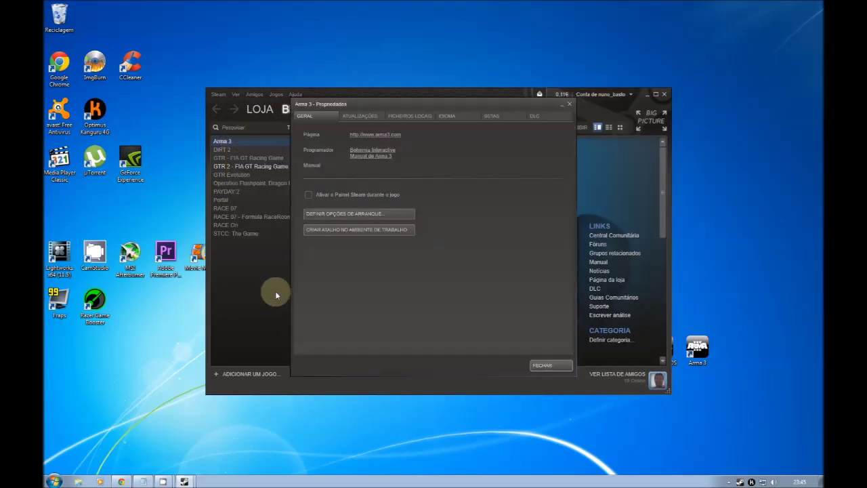
{"action": "left_click", "coordinate": [349, 216]}
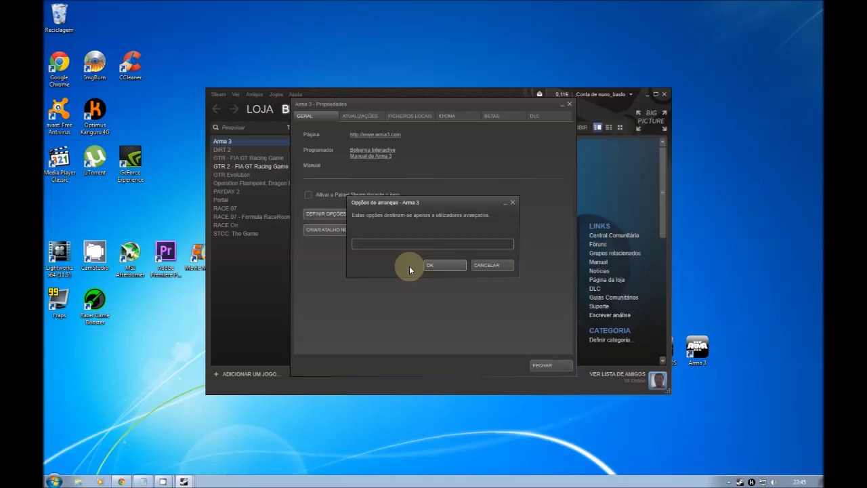
{"action": "left_click", "coordinate": [486, 267]}
{"action": "left_click", "coordinate": [550, 365]}
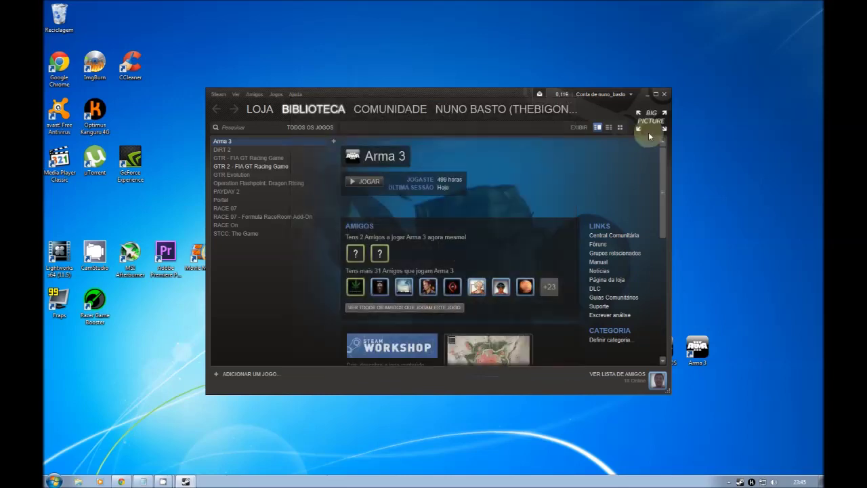
{"action": "left_click", "coordinate": [665, 94]}
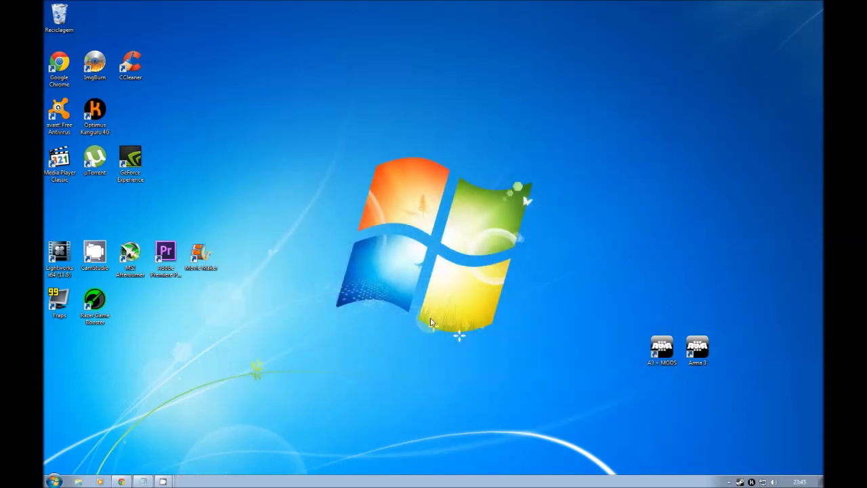
Browse drive C: to the Arma 3 installation folder under Programas (x86)\Steam\SteamApps\common in the file explorer.
{"action": "left_click", "coordinate": [78, 480]}
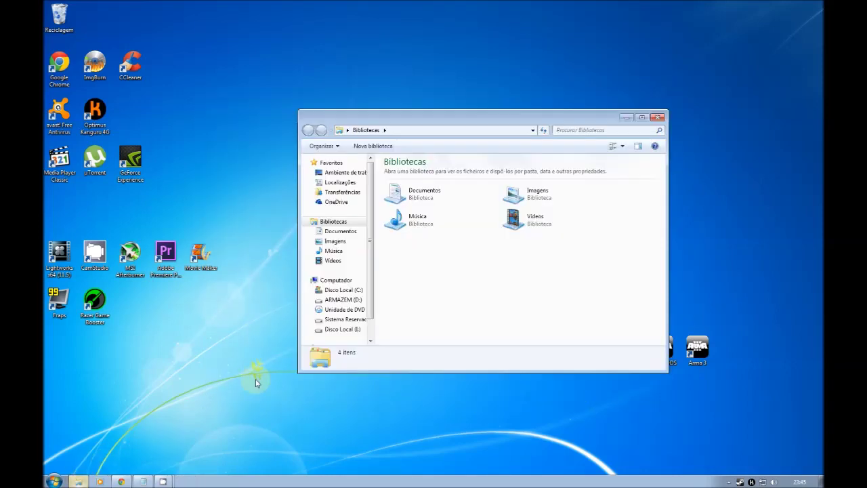
{"action": "left_click", "coordinate": [343, 290]}
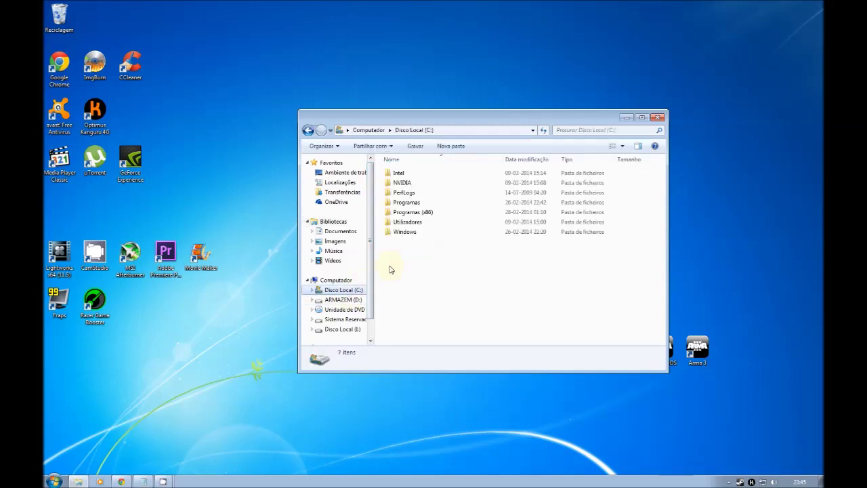
{"action": "double_click", "coordinate": [415, 202]}
{"action": "left_click", "coordinate": [309, 130]}
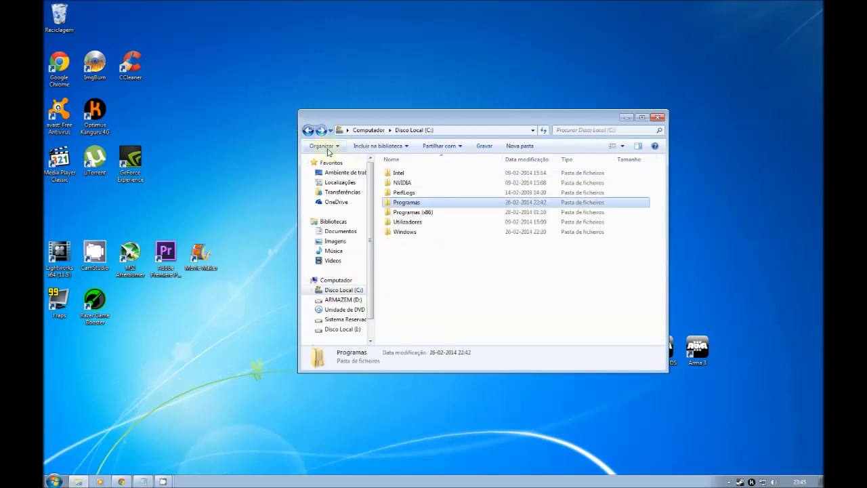
{"action": "double_click", "coordinate": [398, 213]}
{"action": "scroll", "coordinate": [445, 282], "scroll_direction": "down", "scroll_amount": 5}
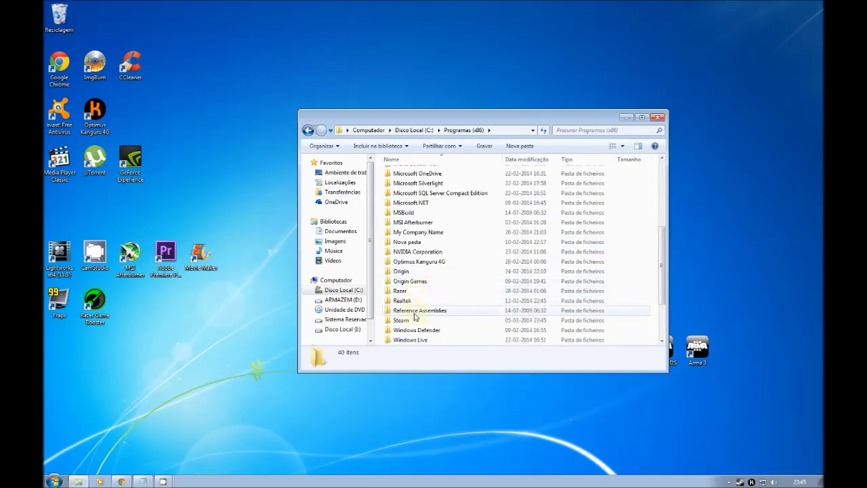
{"action": "double_click", "coordinate": [411, 320]}
{"action": "scroll", "coordinate": [443, 304], "scroll_direction": "down", "scroll_amount": 1}
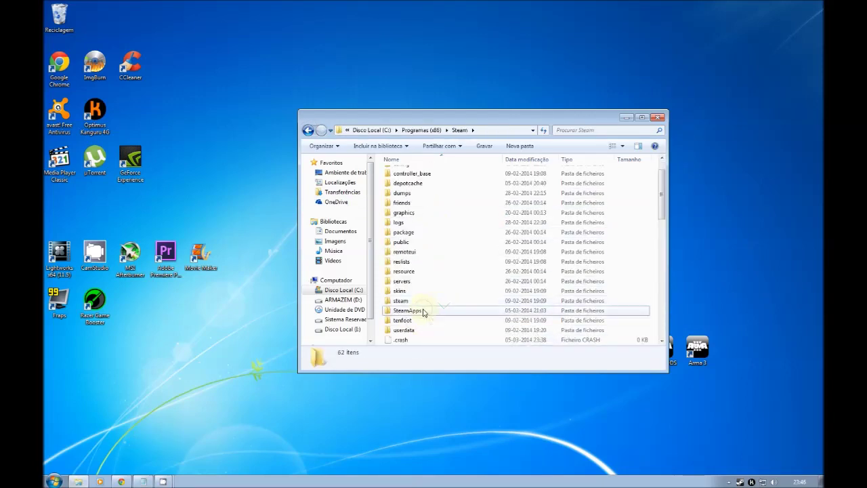
{"action": "double_click", "coordinate": [434, 307]}
{"action": "double_click", "coordinate": [415, 173]}
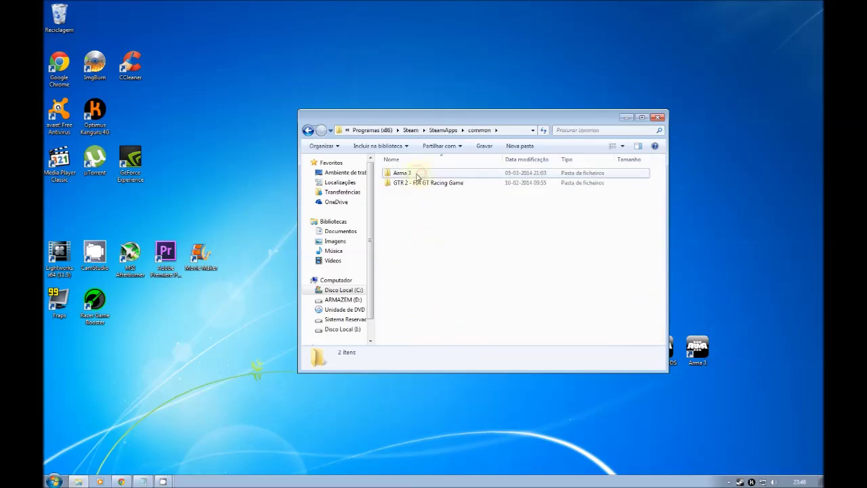
{"action": "double_click", "coordinate": [416, 172]}
{"action": "scroll", "coordinate": [461, 260], "scroll_direction": "down", "scroll_amount": 2}
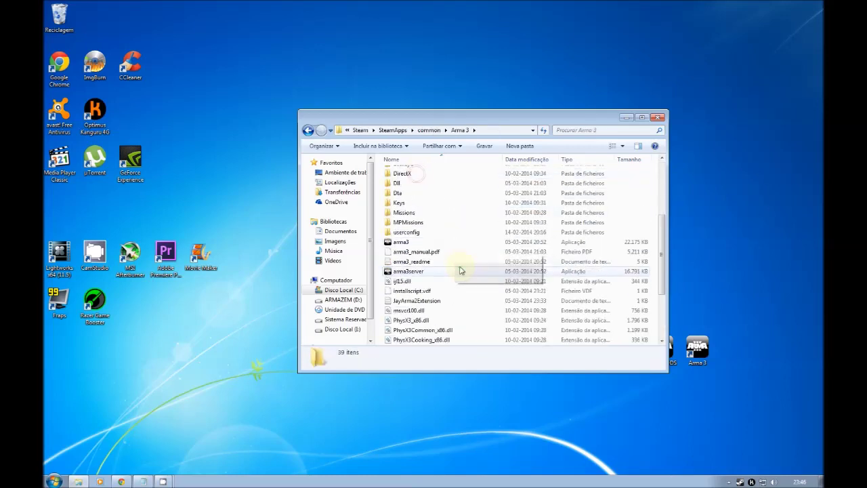
Show the send-to-desktop shortcut option for the arma3 application, dismiss it without creating a shortcut, and close the folder window.
{"action": "right_click", "coordinate": [409, 242]}
{"action": "mouse_move", "coordinate": [494, 320]}
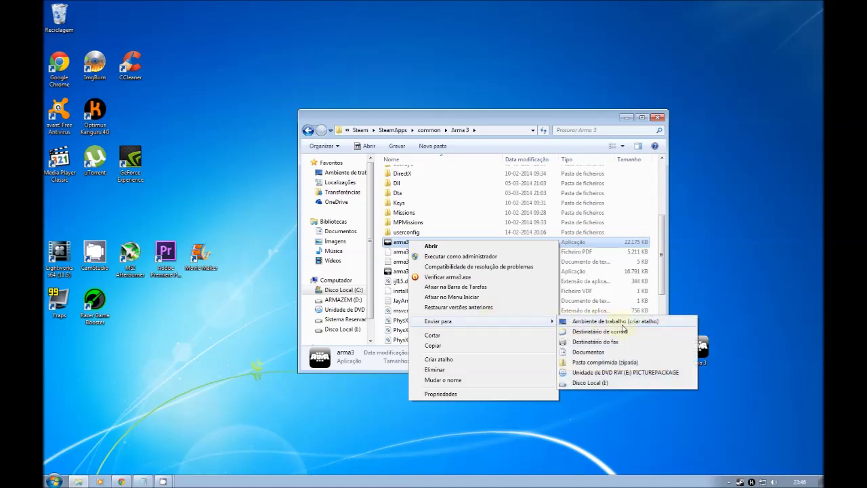
{"action": "left_click", "coordinate": [674, 114]}
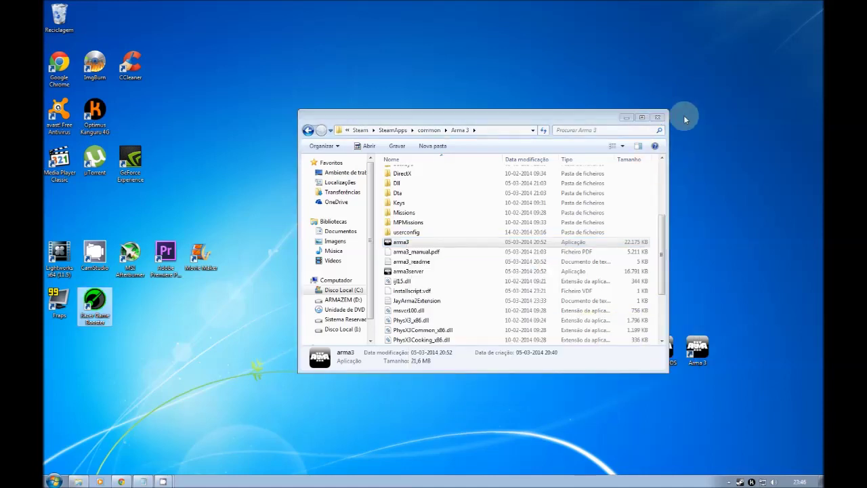
{"action": "left_click", "coordinate": [659, 119]}
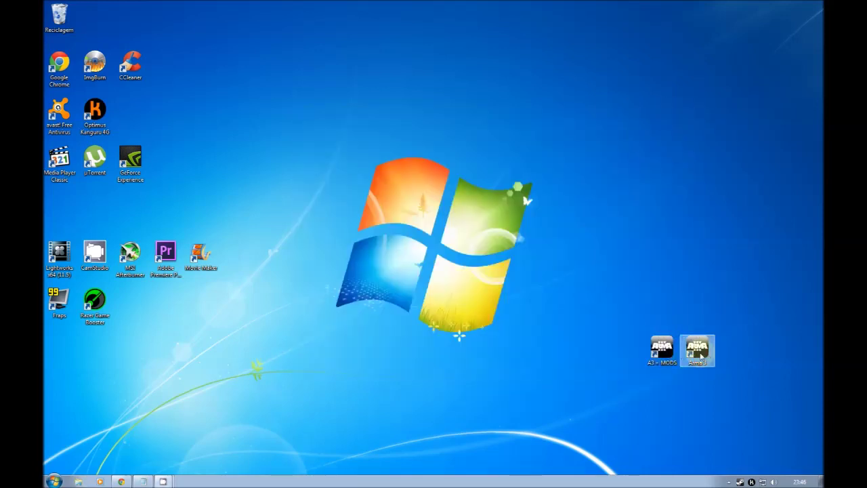
Display the shortcut properties of A3 + MODS on the desktop and move the dialog near the middle of the desktop.
{"action": "right_click", "coordinate": [662, 354]}
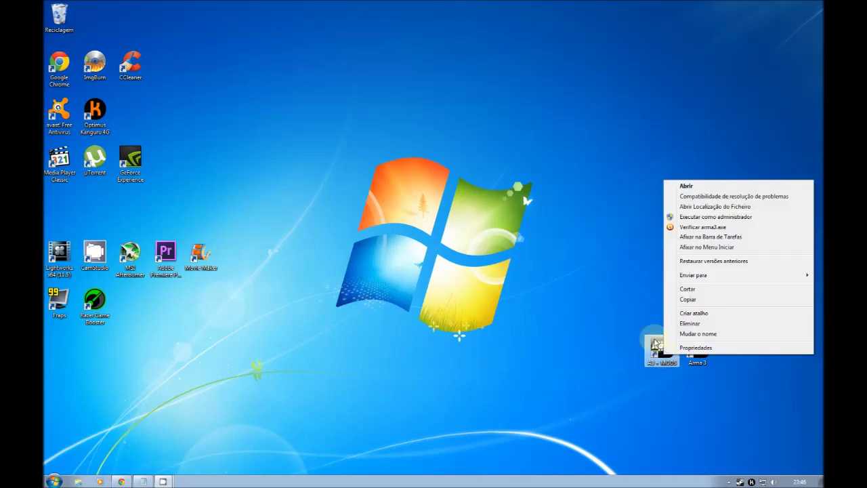
{"action": "left_click", "coordinate": [705, 348]}
{"action": "left_click_drag", "start_coordinate": [726, 224], "coordinate": [369, 162]}
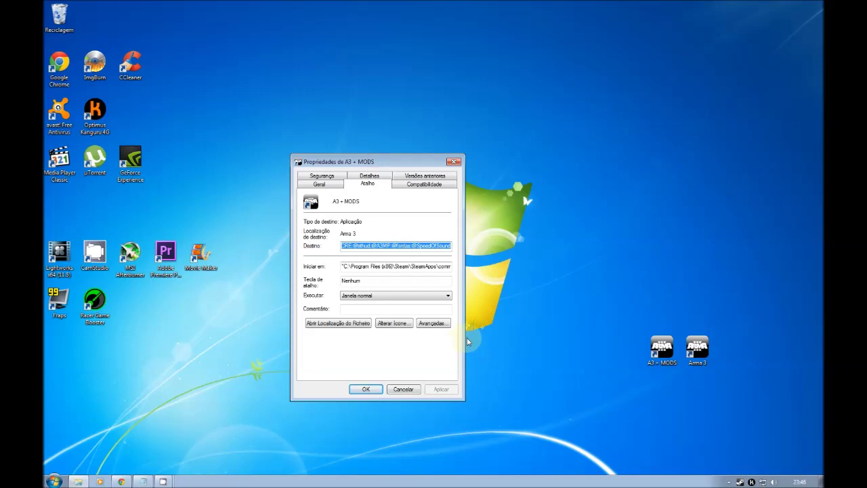
Examine the target path of the A3 + MODS shortcut up to the startup parameters that follow arma3.exe.
{"action": "left_click", "coordinate": [396, 245]}
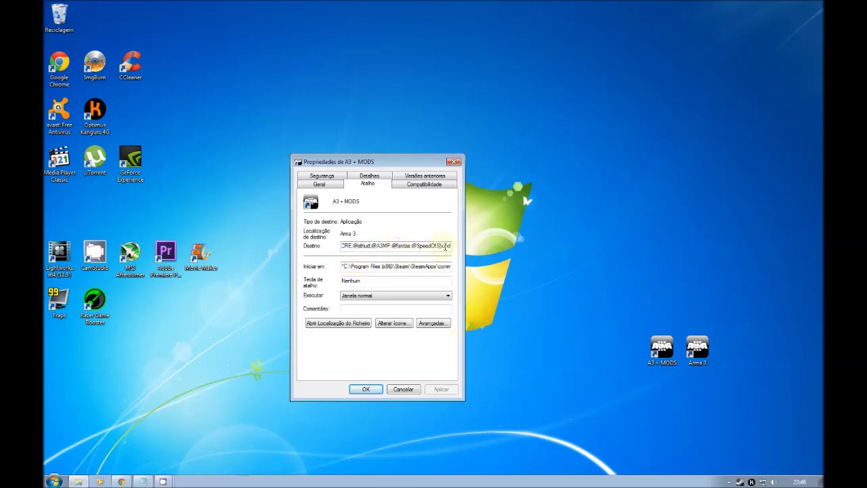
{"action": "key", "text": "Right"}
{"action": "key", "text": "Right"}
{"action": "key", "text": "Right"}
{"action": "key", "text": "Right"}
{"action": "key", "text": "Right"}
{"action": "key", "text": "Right"}
{"action": "key", "text": "Right"}
{"action": "key", "text": "Right"}
{"action": "key", "text": "Right"}
{"action": "key", "text": "Right"}
{"action": "key", "text": "Right"}
{"action": "key", "text": "Right"}
{"action": "key", "text": "Right"}
{"action": "key", "text": "Right"}
{"action": "key", "text": "Right"}
{"action": "key", "text": "Right"}
{"action": "key", "text": "Right"}
{"action": "key", "text": "Right"}
{"action": "key", "text": "Right"}
{"action": "key", "text": "Right"}
{"action": "key", "text": "Right"}
{"action": "key", "text": "Right"}
{"action": "key", "text": "Right"}
{"action": "key", "text": "Right"}
{"action": "key", "text": "Right"}
{"action": "key", "text": "Right"}
{"action": "key", "text": "Right"}
{"action": "key", "text": "Right"}
{"action": "key", "text": "Right"}
{"action": "key", "text": "Right"}
{"action": "key", "text": "Right"}
{"action": "key", "text": "Right"}
{"action": "key", "text": "Right"}
{"action": "key", "text": "Right"}
{"action": "key", "text": "Right"}
{"action": "key", "text": "Right"}
{"action": "key", "text": "Right"}
{"action": "key", "text": "Right"}
{"action": "key", "text": "Right"}
{"action": "key", "text": "Right"}
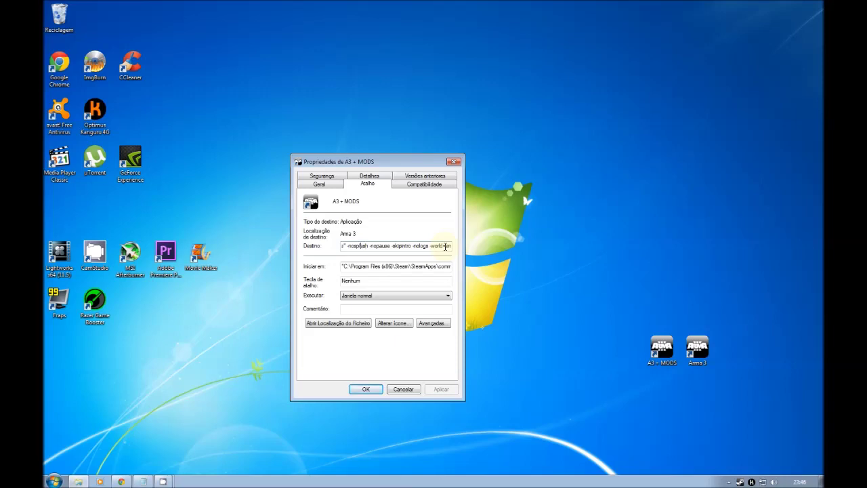
Examine the -nosplash and -nopause parameters in the A3 + MODS shortcut target.
{"action": "key", "text": "Left"}
{"action": "key", "text": "Left"}
{"action": "key", "text": "Left"}
{"action": "key", "text": "Left"}
{"action": "key", "text": "Left"}
{"action": "key", "text": "Left"}
{"action": "key", "text": "Left"}
{"action": "key", "text": "Left"}
{"action": "key", "text": "Left"}
{"action": "key", "text": "Left"}
{"action": "key", "text": "Left"}
{"action": "key", "text": "Left"}
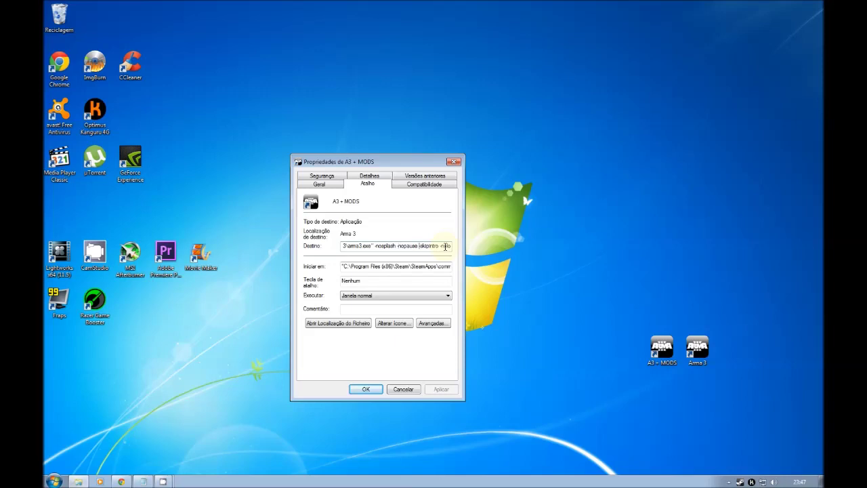
Examine the -skipintro, -nologs, -world, -maxMem and -exThreads parameters in the A3 + MODS shortcut target.
{"action": "key", "text": "Right"}
{"action": "key", "text": "Right"}
{"action": "key", "text": "Right"}
{"action": "key", "text": "Right"}
{"action": "key", "text": "Right"}
{"action": "key", "text": "Right"}
{"action": "key", "text": "Right"}
{"action": "key", "text": "Right"}
{"action": "key", "text": "Right"}
{"action": "left_click", "coordinate": [445, 246]}
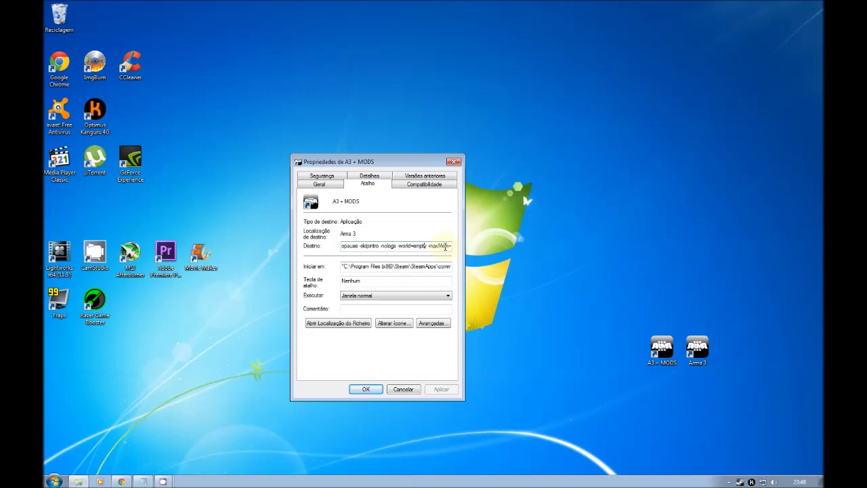
{"action": "type", "text": "y"}
{"action": "key", "text": "Right"}
{"action": "key", "text": "Right"}
{"action": "key", "text": "Right"}
{"action": "key", "text": "Right"}
{"action": "key", "text": "End"}
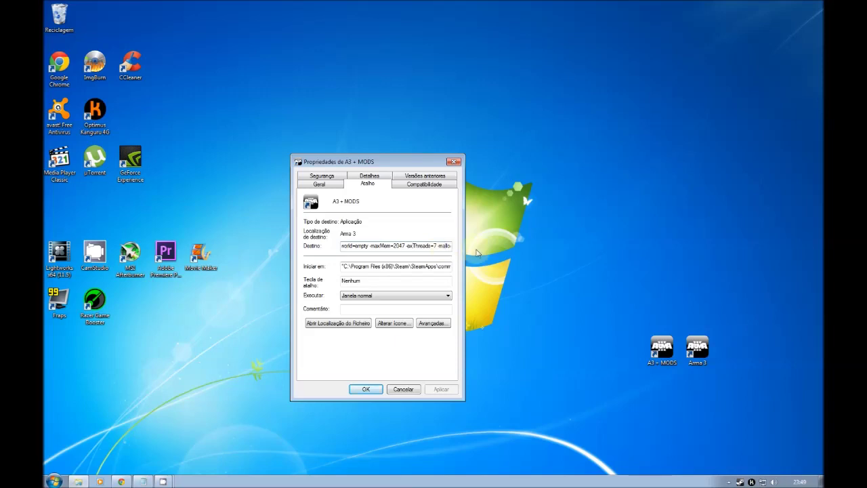
Switch to Chrome and look up the exThreads details on the Arma2: Startup Parameters wiki page.
{"action": "left_click", "coordinate": [121, 481]}
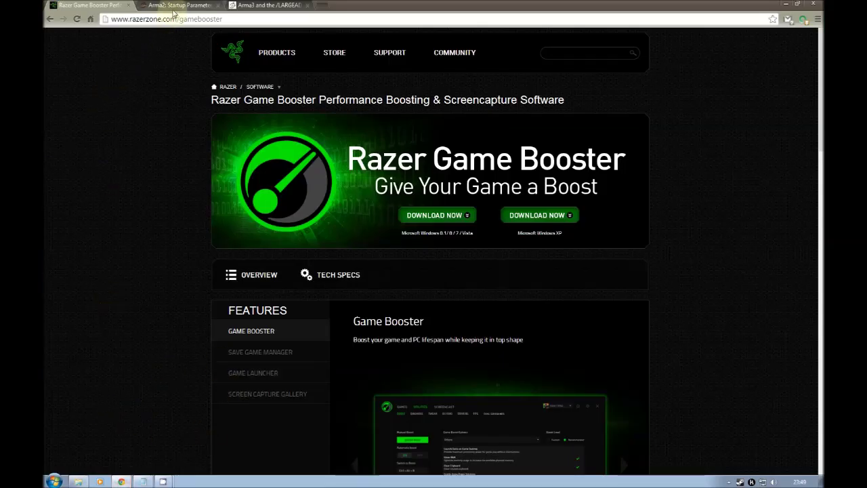
{"action": "left_click", "coordinate": [177, 5]}
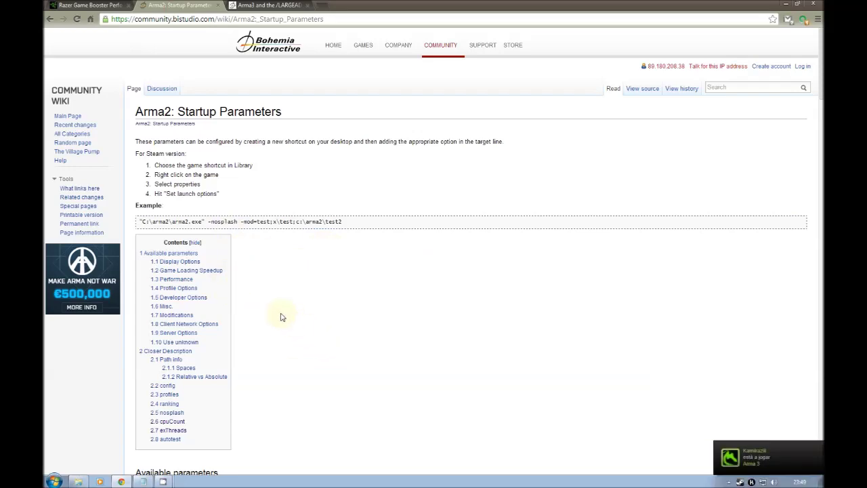
{"action": "scroll", "coordinate": [298, 315], "scroll_direction": "down", "scroll_amount": 3}
{"action": "scroll", "coordinate": [268, 310], "scroll_direction": "down", "scroll_amount": 5}
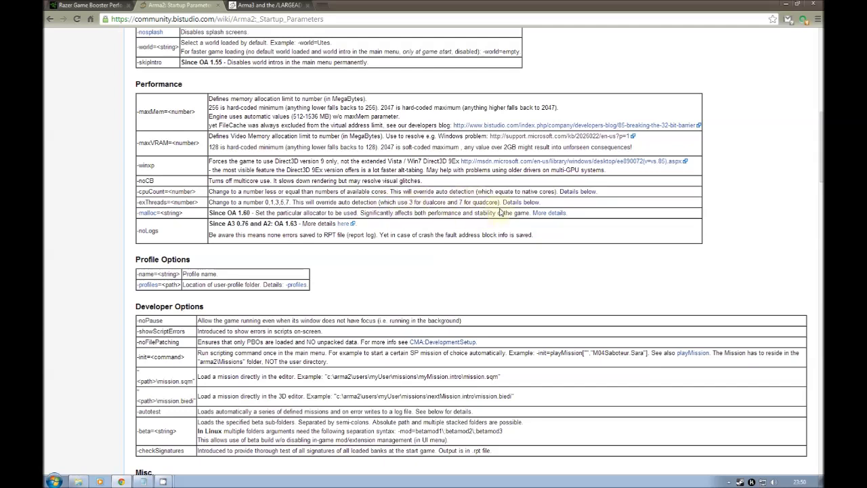
{"action": "left_click", "coordinate": [513, 202]}
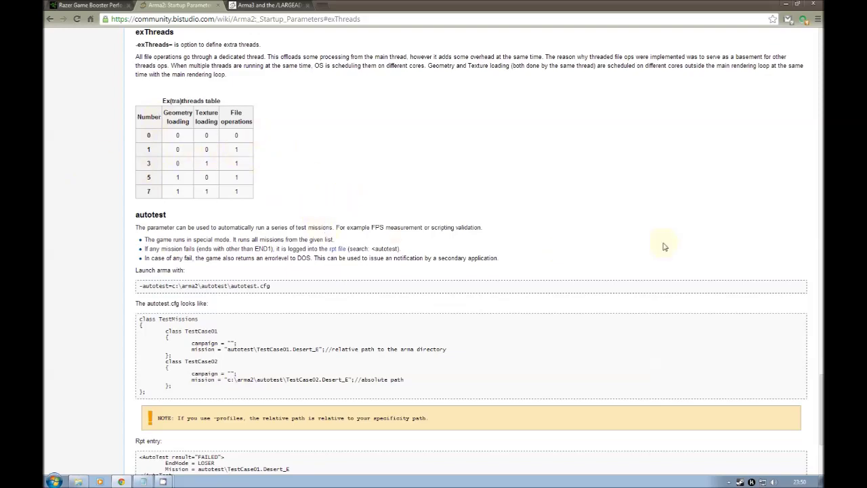
Review the game loading and performance parameter tables on the wiki page, and minimize the browser.
{"action": "left_click_drag", "start_coordinate": [820, 393], "coordinate": [784, 81]}
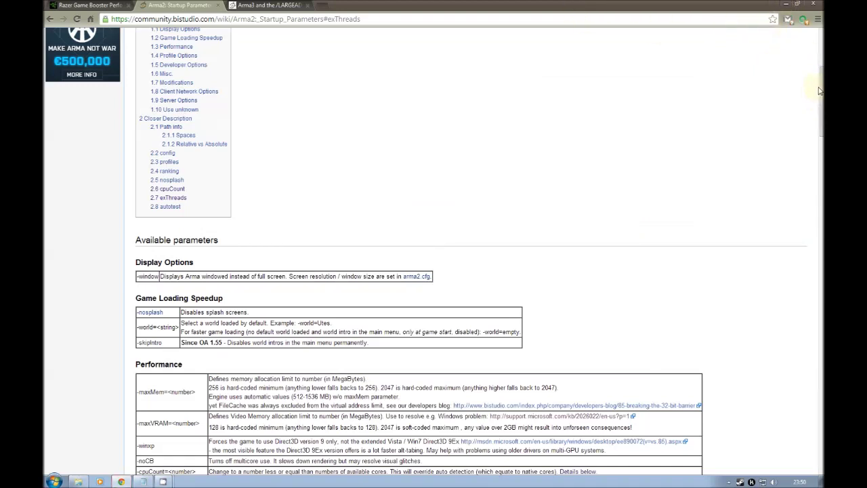
{"action": "scroll", "coordinate": [817, 107], "scroll_direction": "down", "scroll_amount": 2}
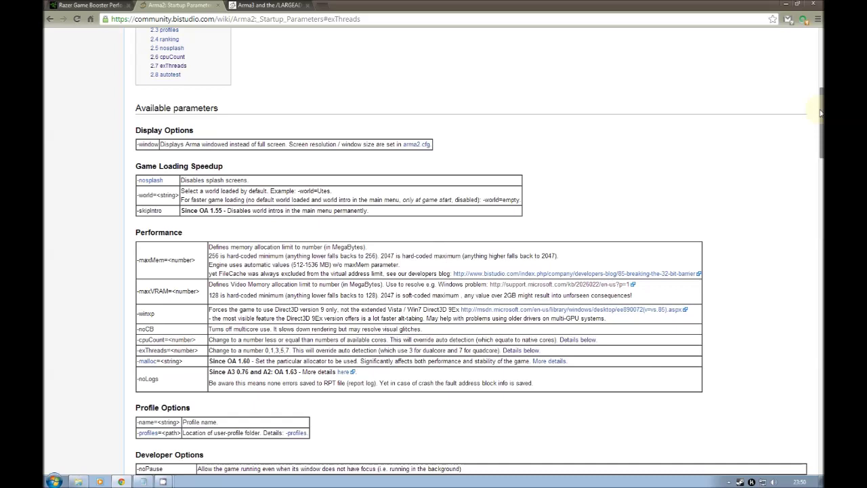
{"action": "left_click_drag", "start_coordinate": [819, 113], "coordinate": [818, 134]}
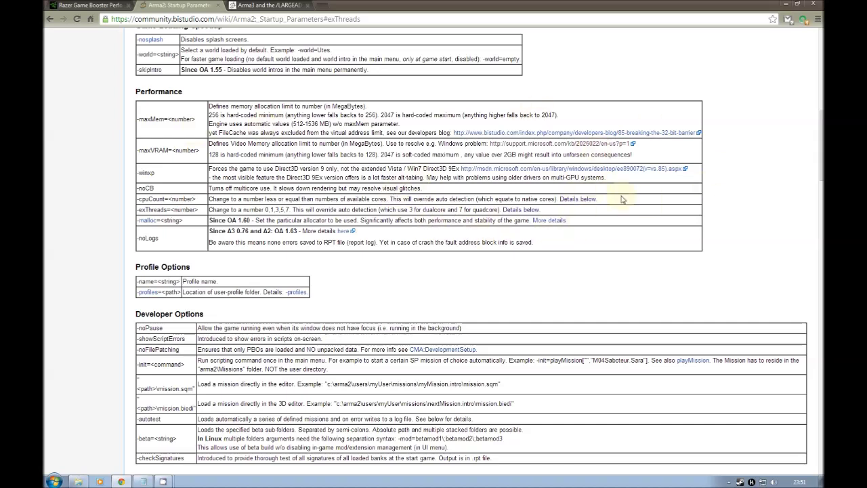
{"action": "left_click", "coordinate": [785, 5]}
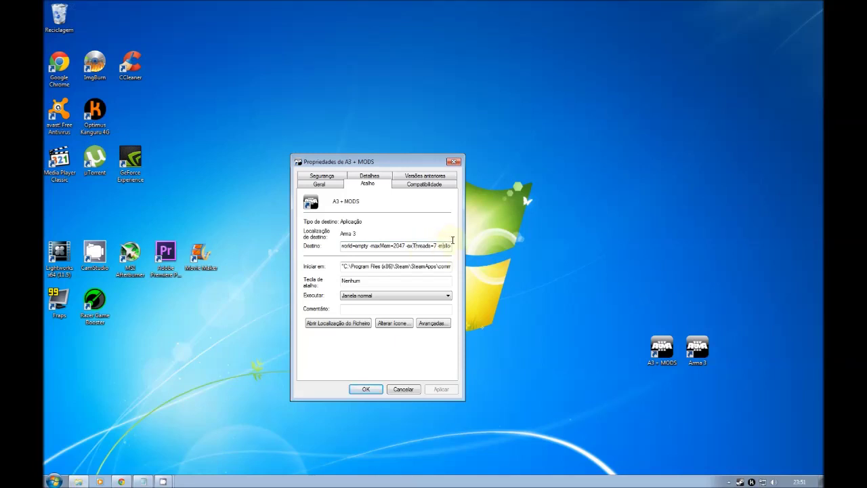
Examine the -malloc and -mod parameters in the A3 + MODS shortcut target.
{"action": "left_click", "coordinate": [452, 239]}
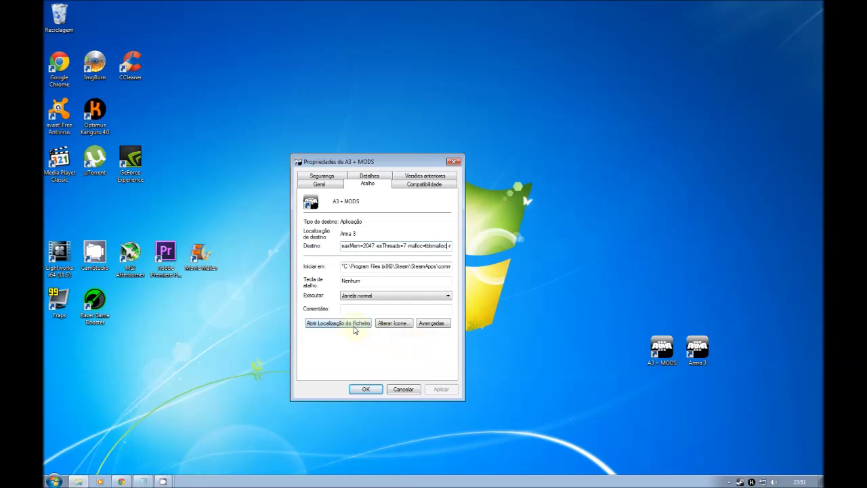
{"action": "left_click", "coordinate": [360, 296]}
{"action": "left_click", "coordinate": [365, 284]}
{"action": "key", "text": "Right"}
{"action": "key", "text": "Right"}
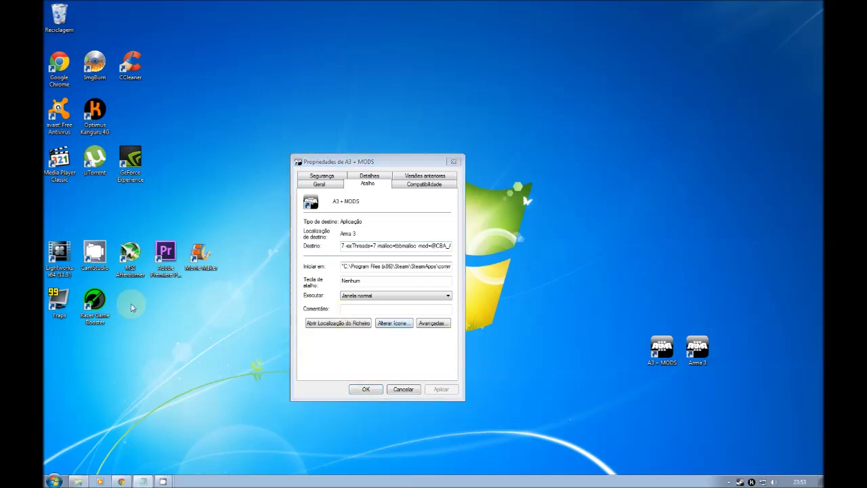
Find secpol.msc through the Windows program search and launch it.
{"action": "left_click", "coordinate": [55, 480]}
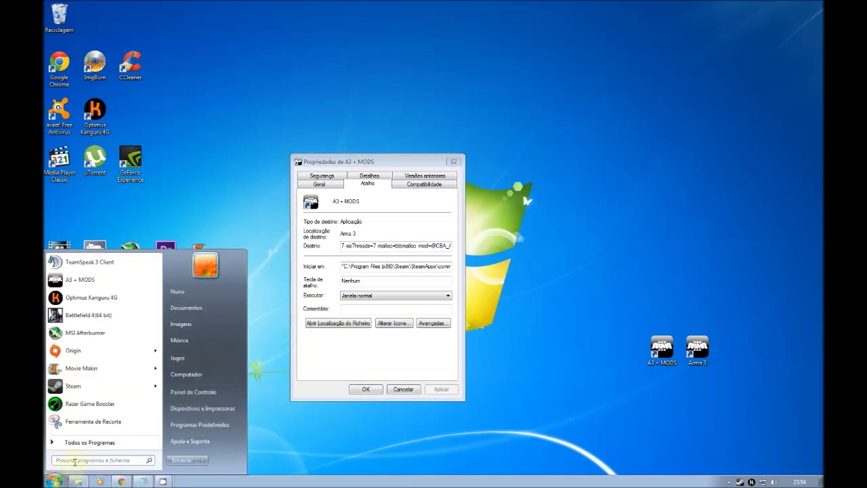
{"action": "left_click", "coordinate": [58, 460]}
{"action": "type", "text": "secpol.msc"}
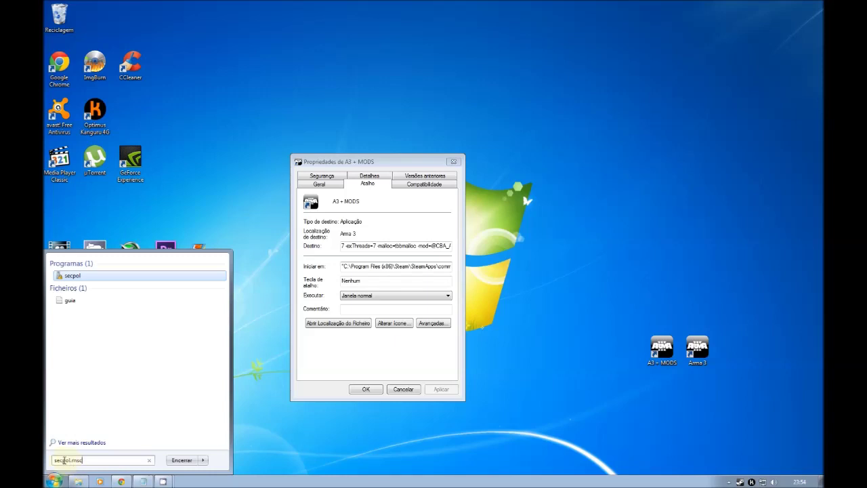
{"action": "left_click", "coordinate": [68, 276]}
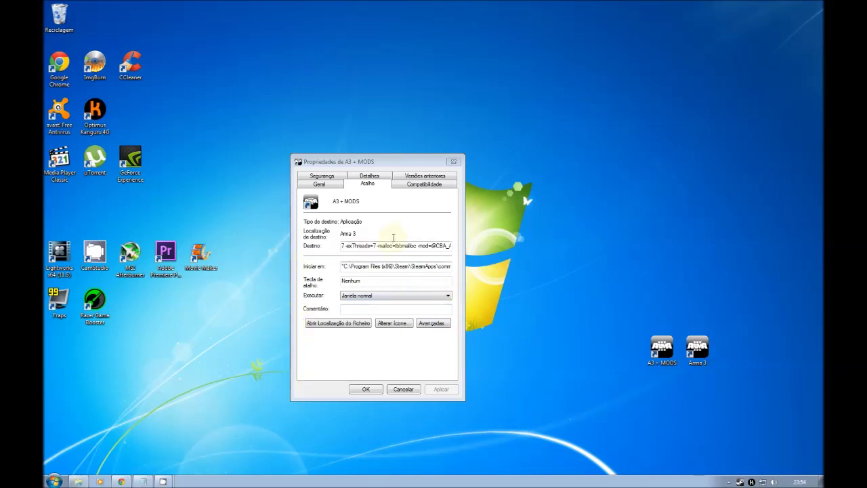
Move the A3 + MODS properties window aside and open the Bloquear páginas na memória policy under Políticas locais, Atribuição de direitos de utilizadores.
{"action": "left_click_drag", "start_coordinate": [404, 170], "coordinate": [697, 162]}
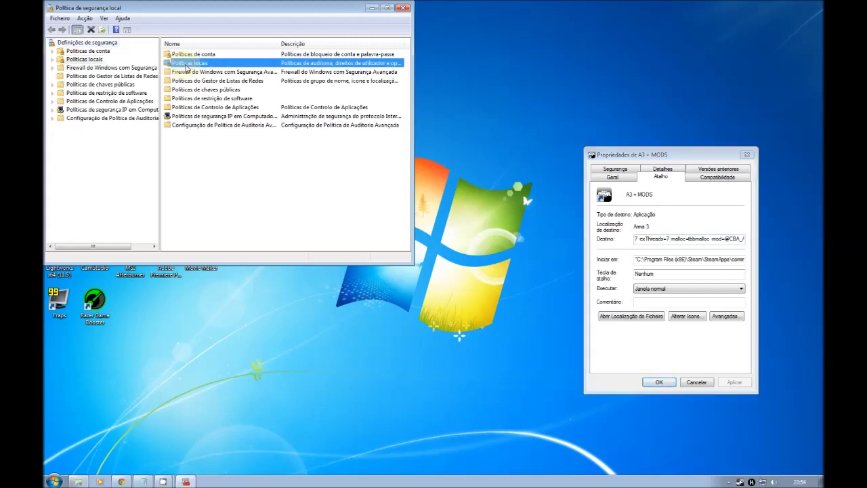
{"action": "double_click", "coordinate": [186, 65]}
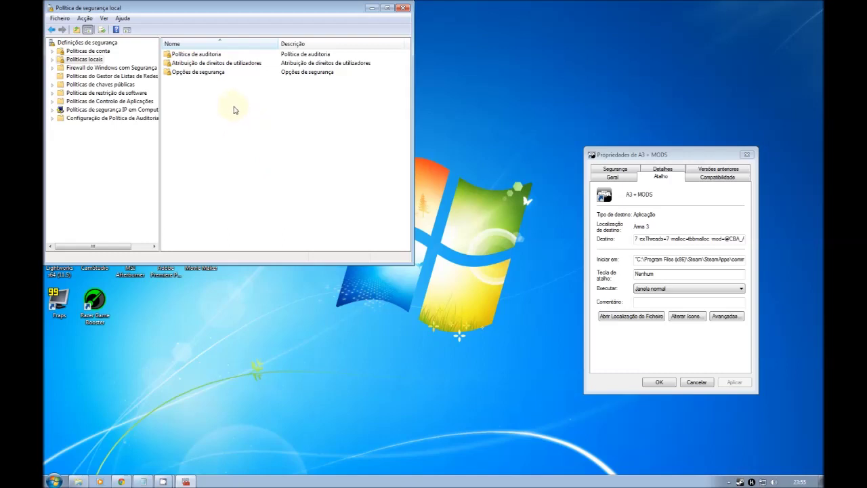
{"action": "left_click", "coordinate": [213, 66]}
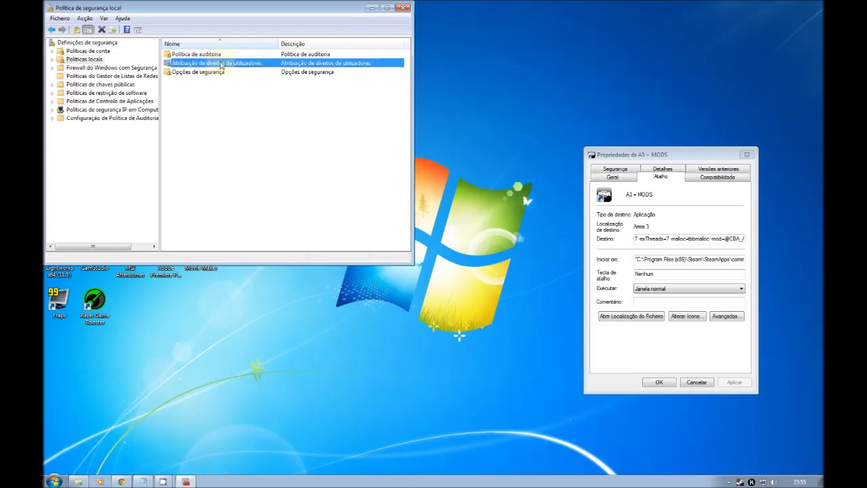
{"action": "double_click", "coordinate": [206, 65]}
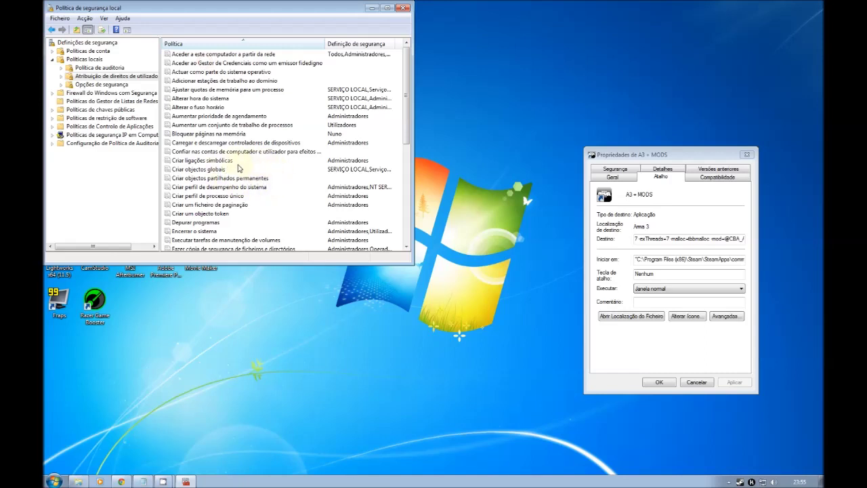
{"action": "left_click", "coordinate": [215, 134]}
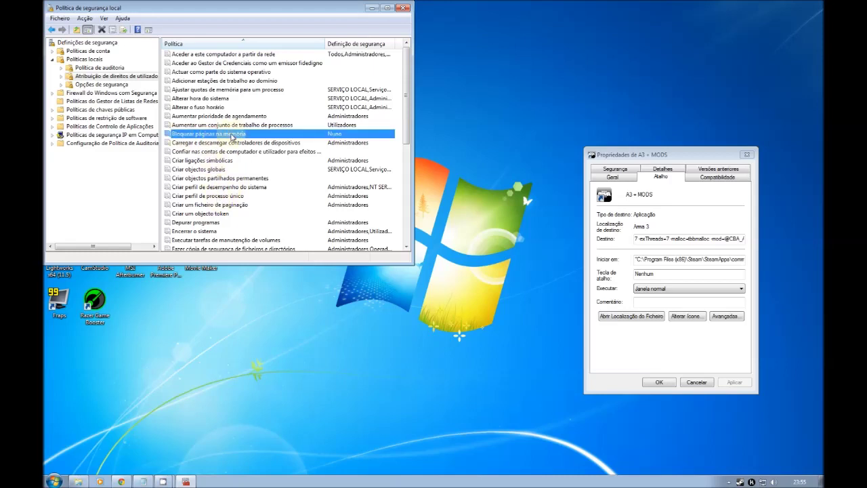
{"action": "double_click", "coordinate": [237, 135]}
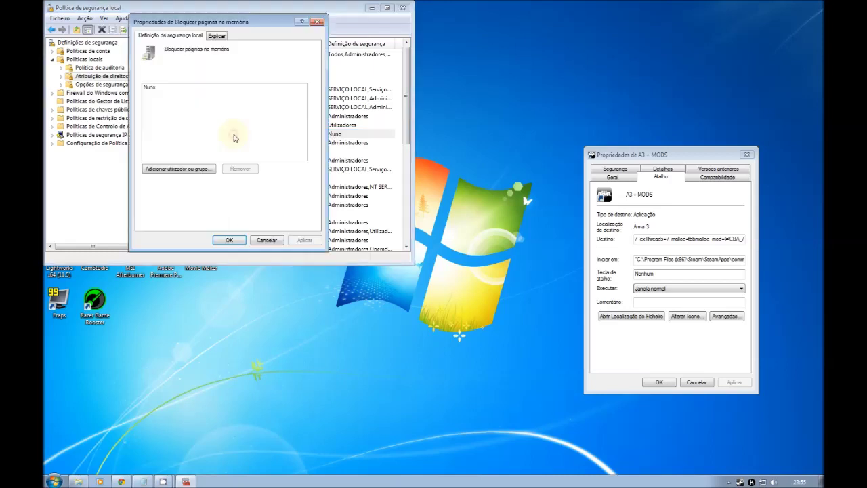
Try to add a user account to the Bloquear páginas na memória policy by checking its name, and close the policy's properties.
{"action": "left_click", "coordinate": [179, 173]}
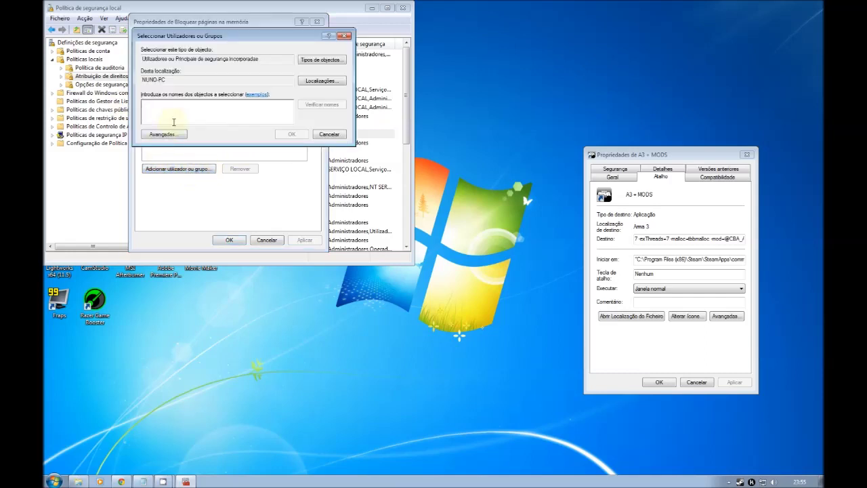
{"action": "type", "text": "nun"}
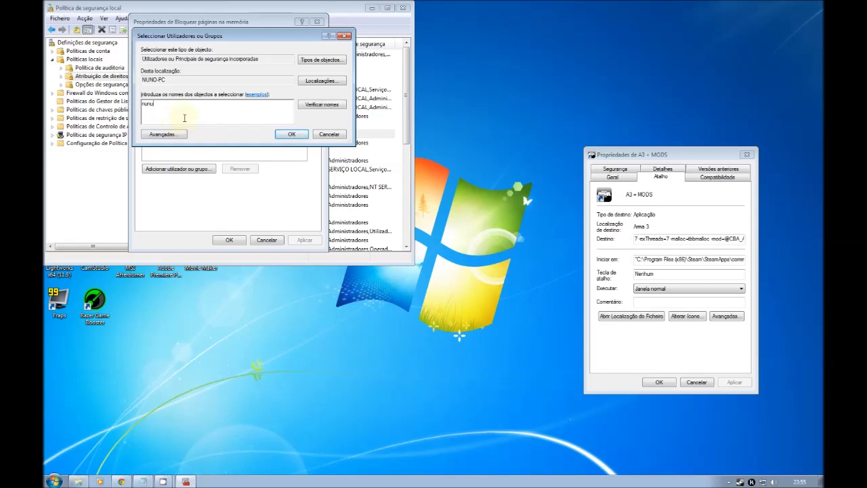
{"action": "type", "text": "u"}
{"action": "left_click", "coordinate": [308, 106]}
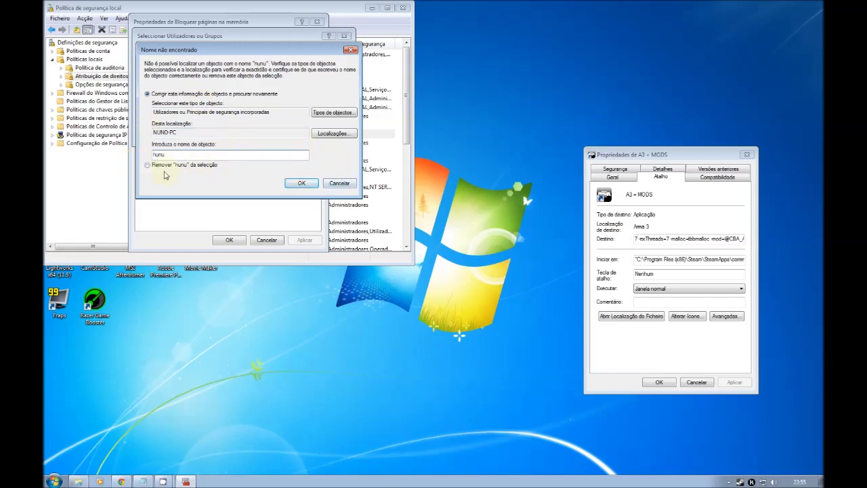
{"action": "left_click", "coordinate": [339, 183]}
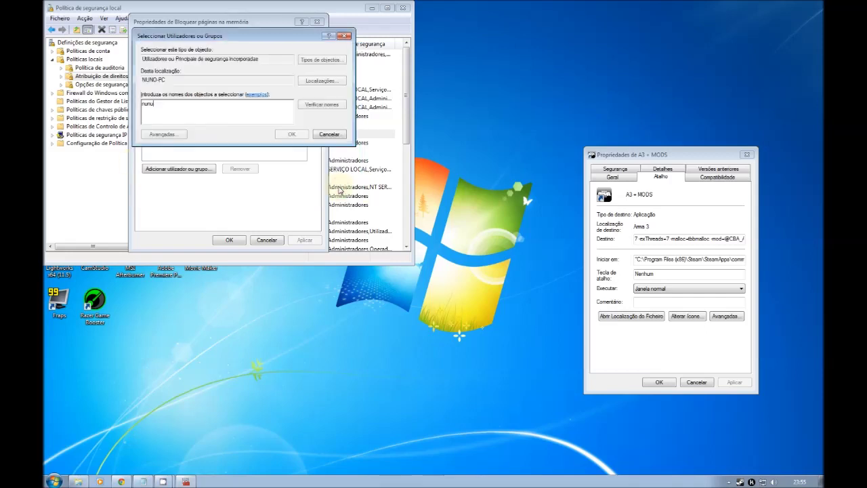
{"action": "left_click", "coordinate": [330, 135]}
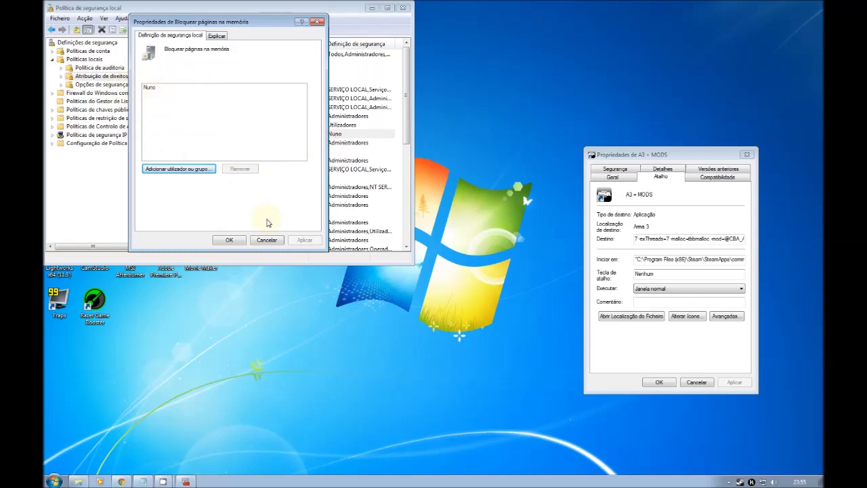
{"action": "left_click", "coordinate": [229, 239]}
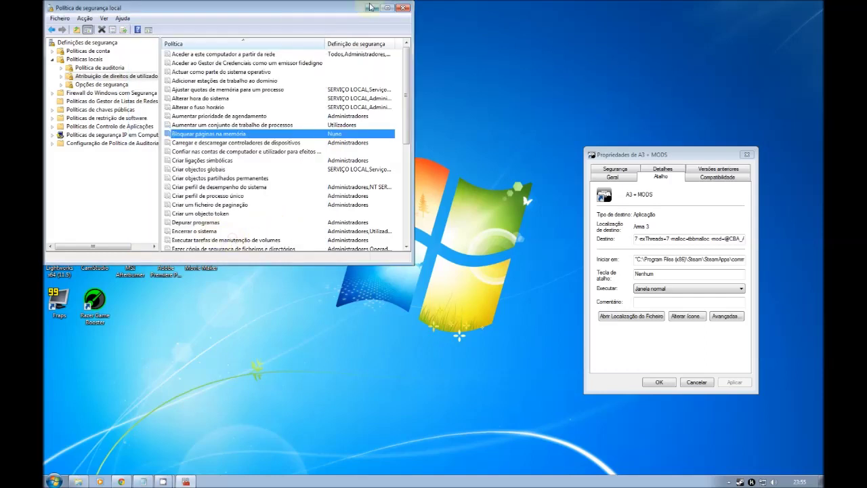